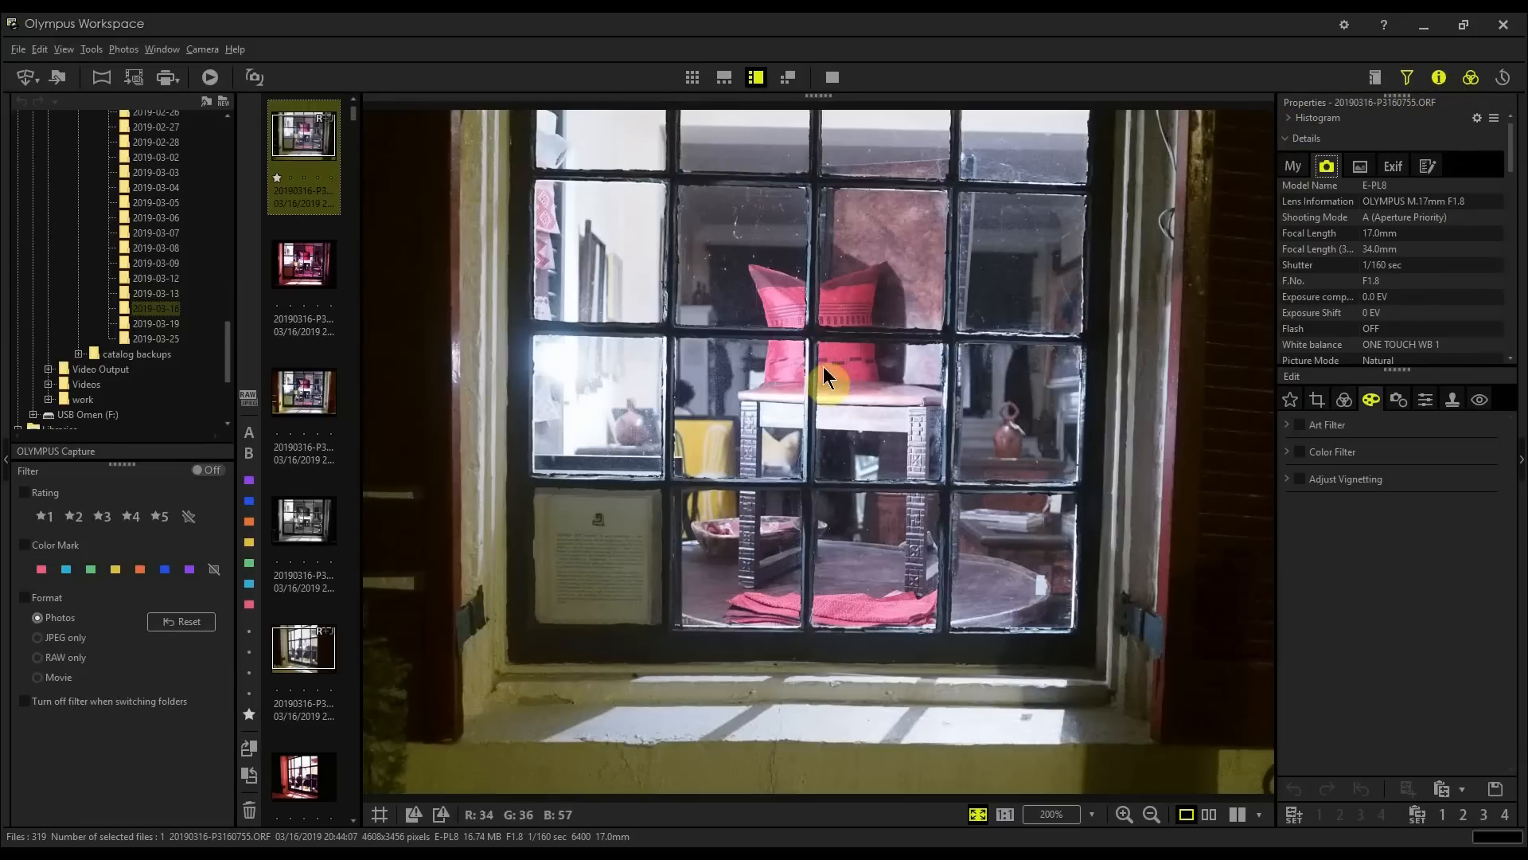
Step: Select the first window photo and examine its shooting details in the properties panel
{"action": "left_click", "coordinate": [299, 131]}
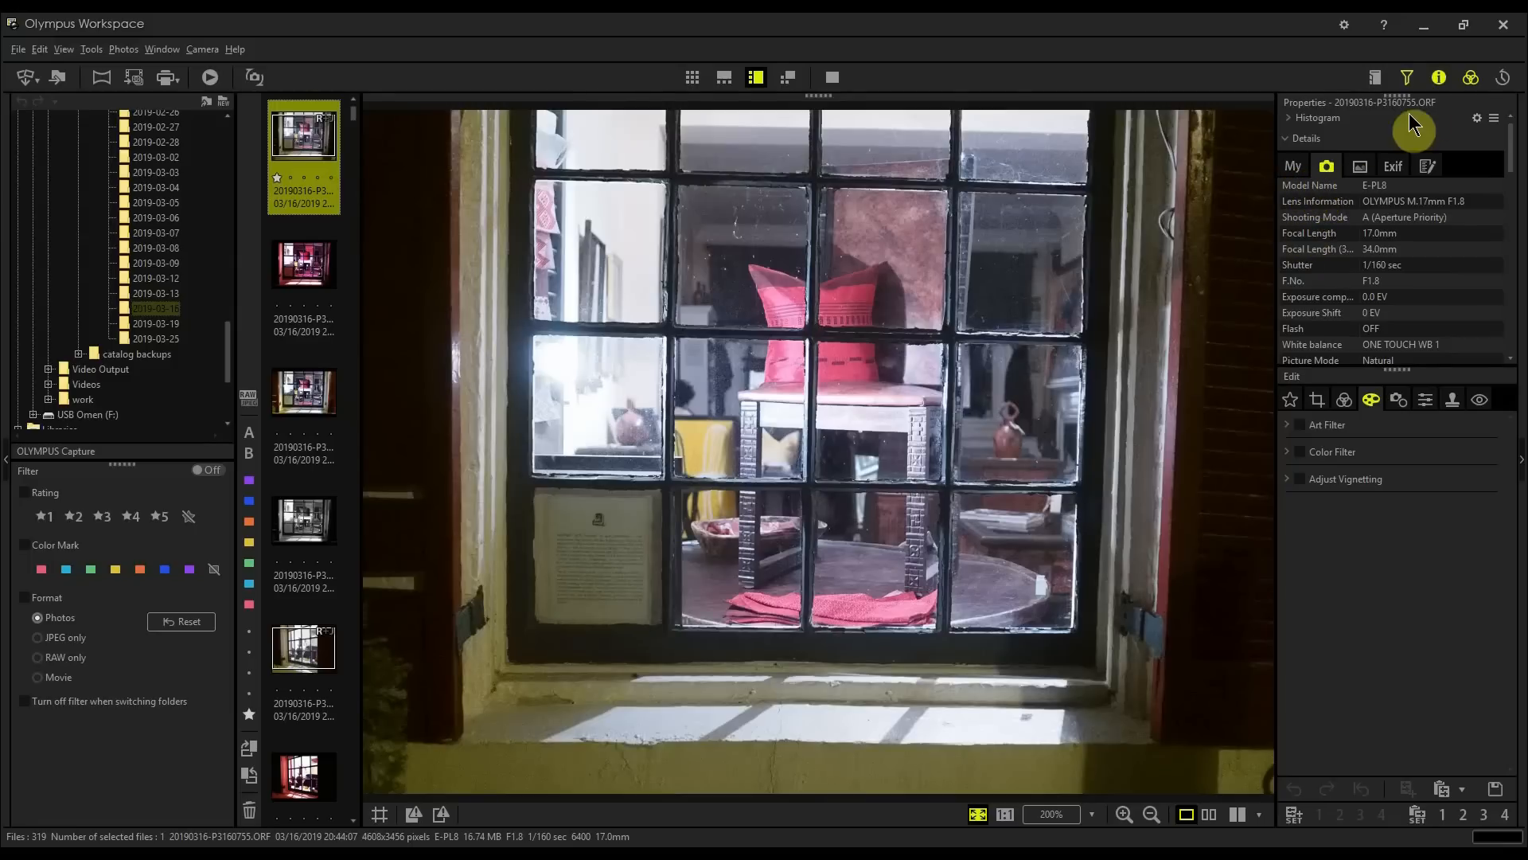
{"action": "left_click", "coordinate": [1439, 79]}
{"action": "left_click", "coordinate": [1439, 79]}
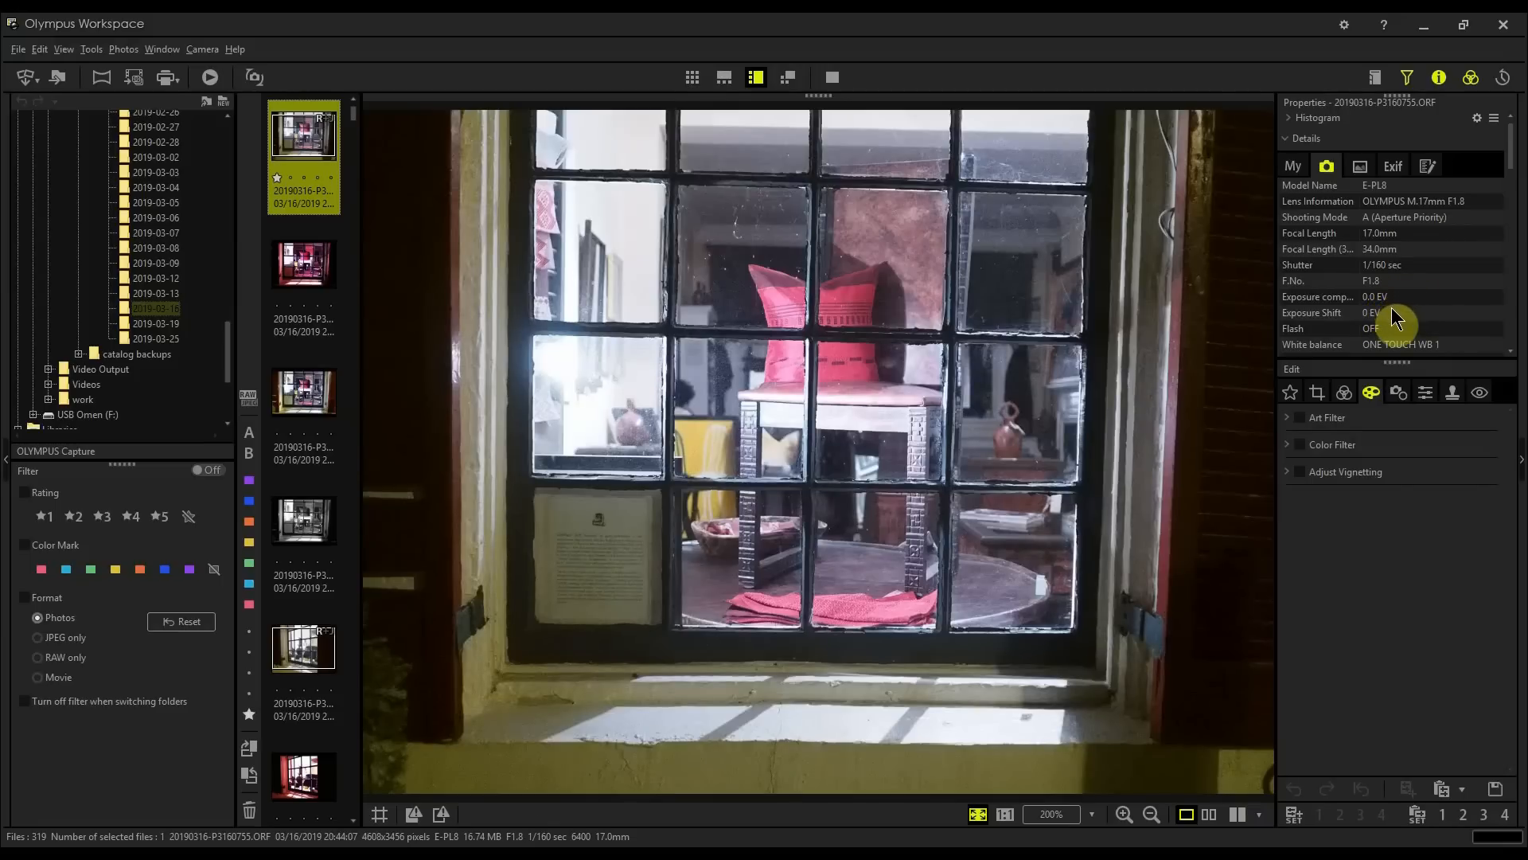
{"action": "scroll", "coordinate": [1393, 318], "scroll_direction": "down", "scroll_amount": 2}
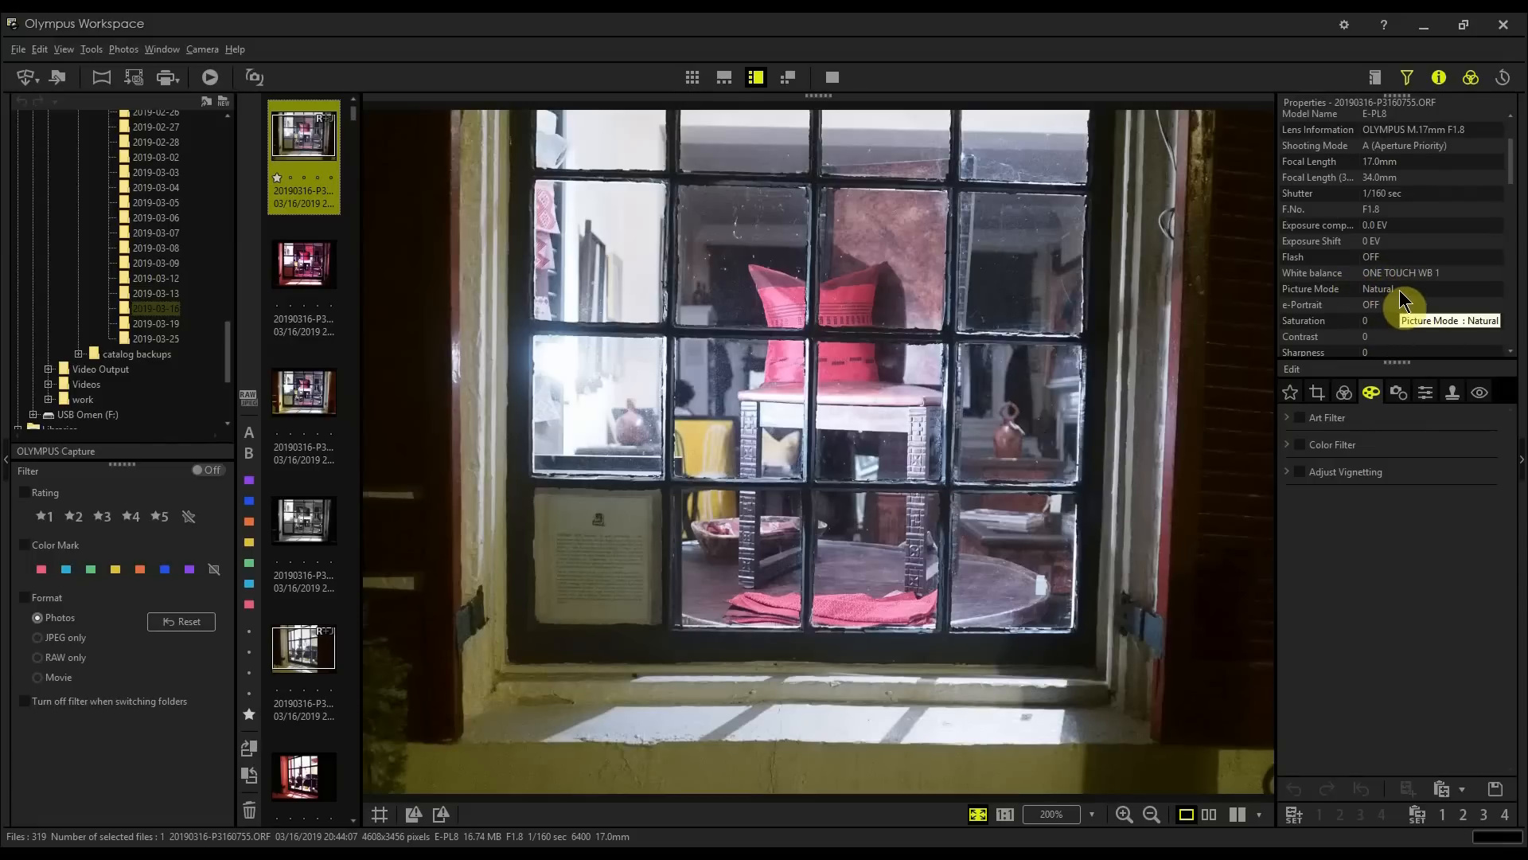
{"action": "scroll", "coordinate": [1401, 301], "scroll_direction": "down", "scroll_amount": 3}
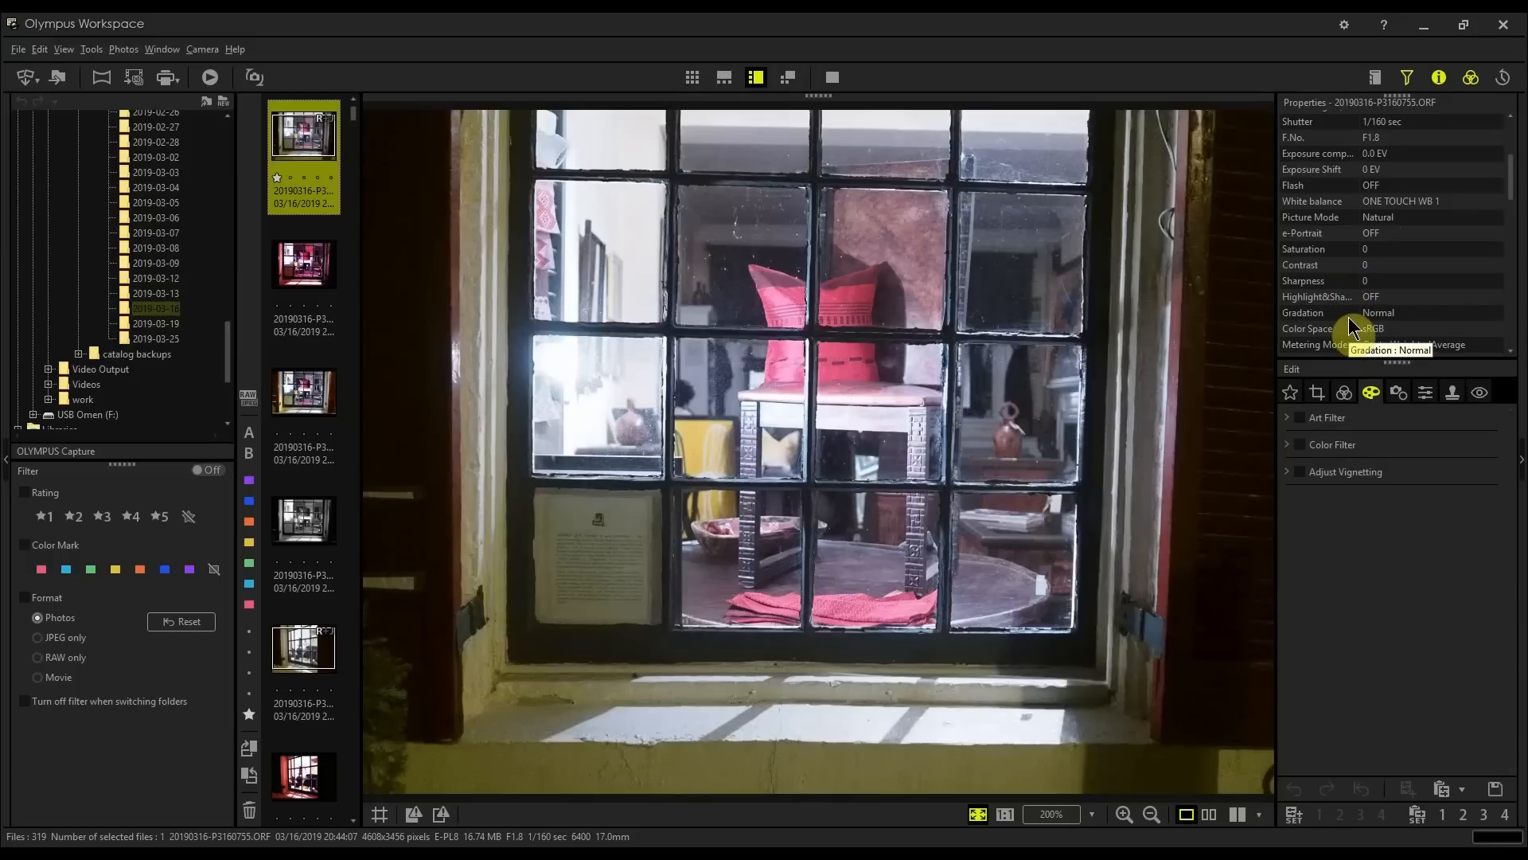
{"action": "scroll", "coordinate": [1349, 327], "scroll_direction": "down", "scroll_amount": 2}
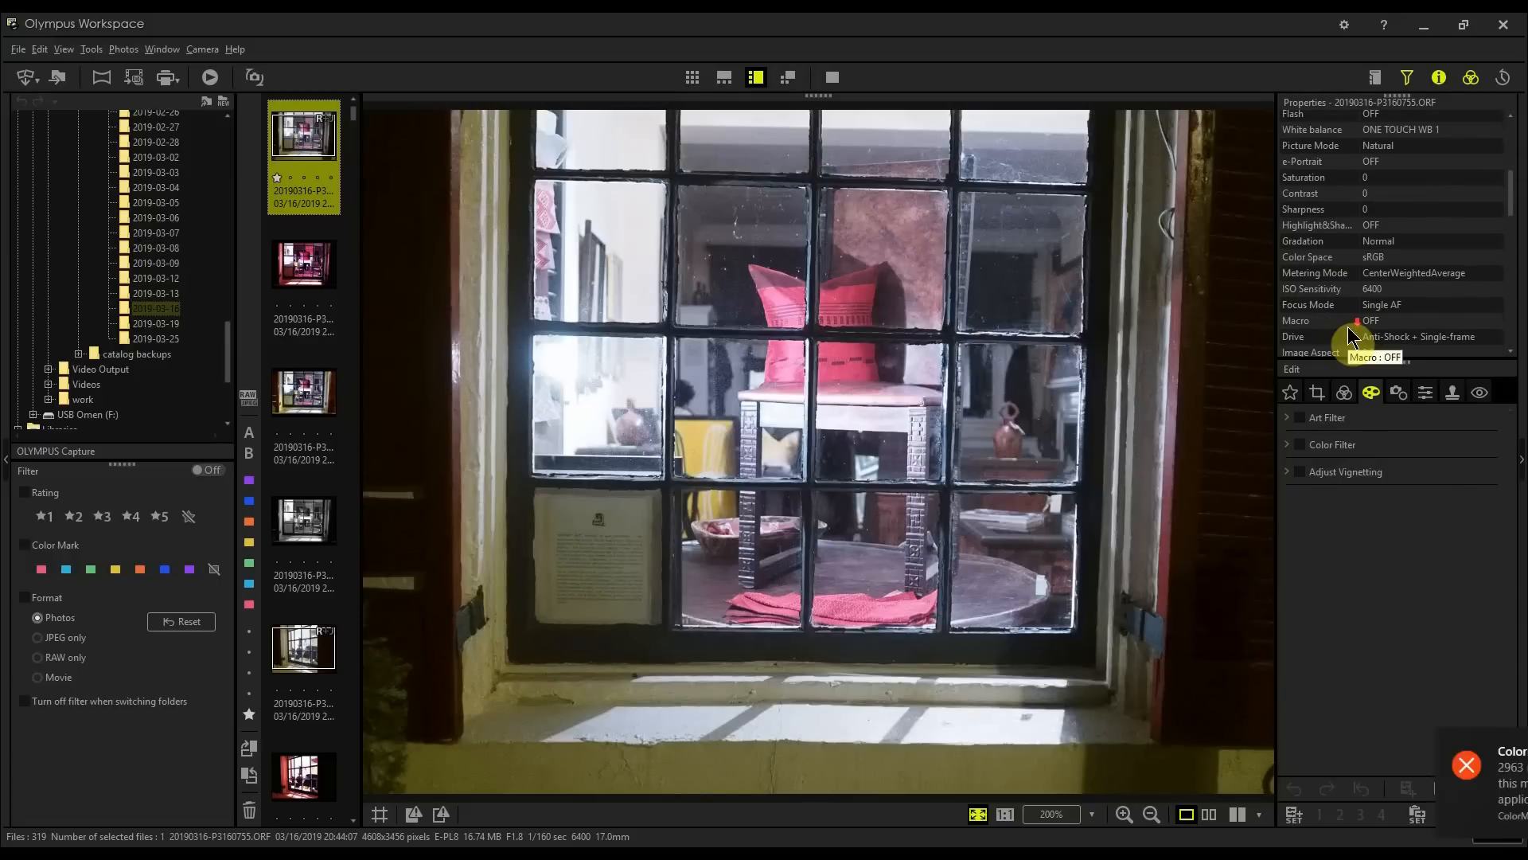
{"action": "scroll", "coordinate": [1351, 335], "scroll_direction": "down", "scroll_amount": 2}
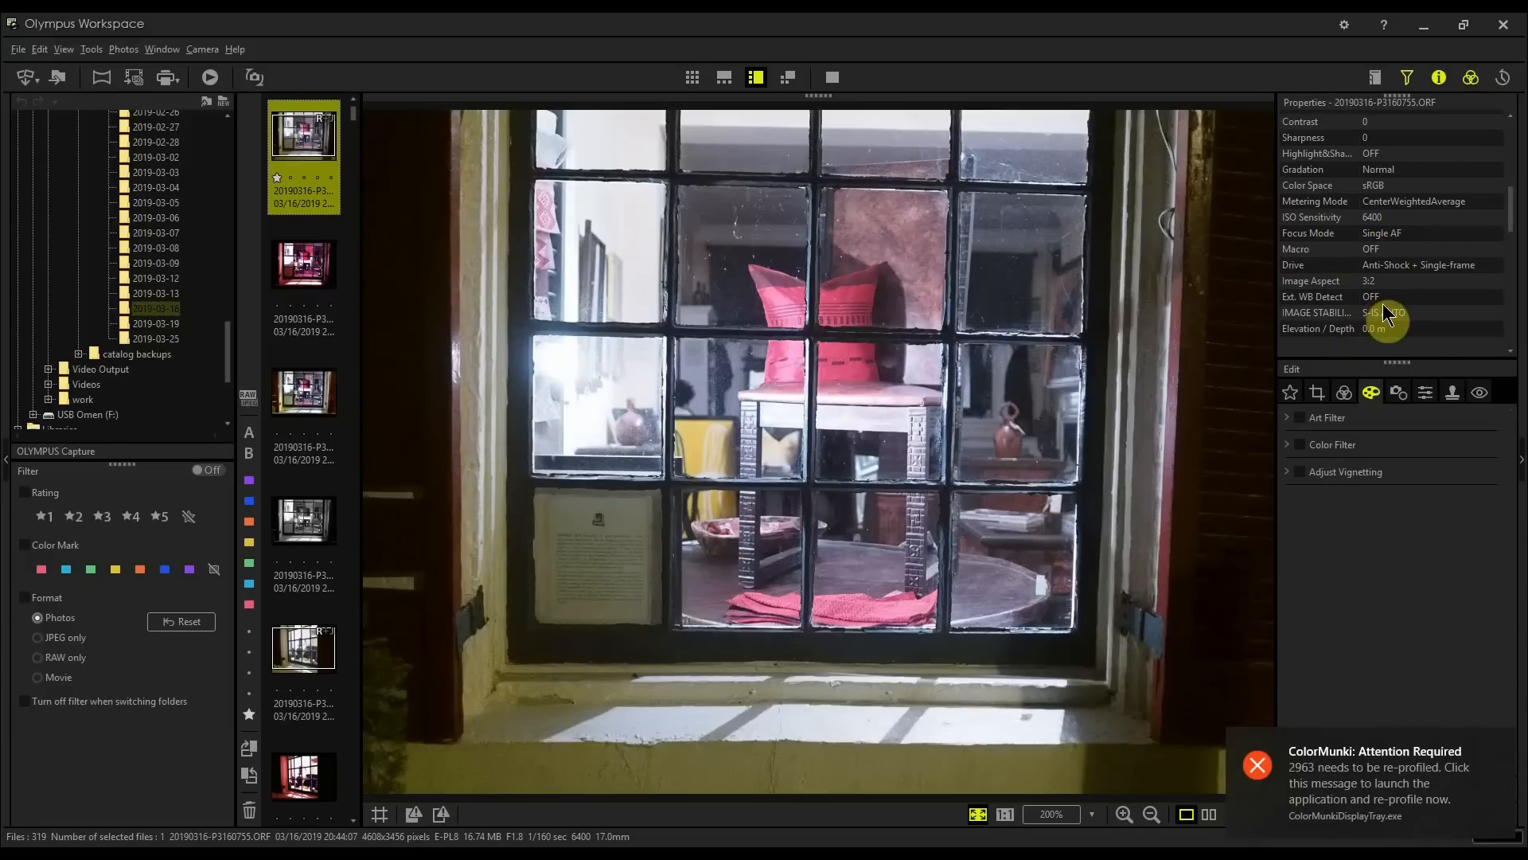
{"action": "scroll", "coordinate": [1385, 314], "scroll_direction": "up", "scroll_amount": 3}
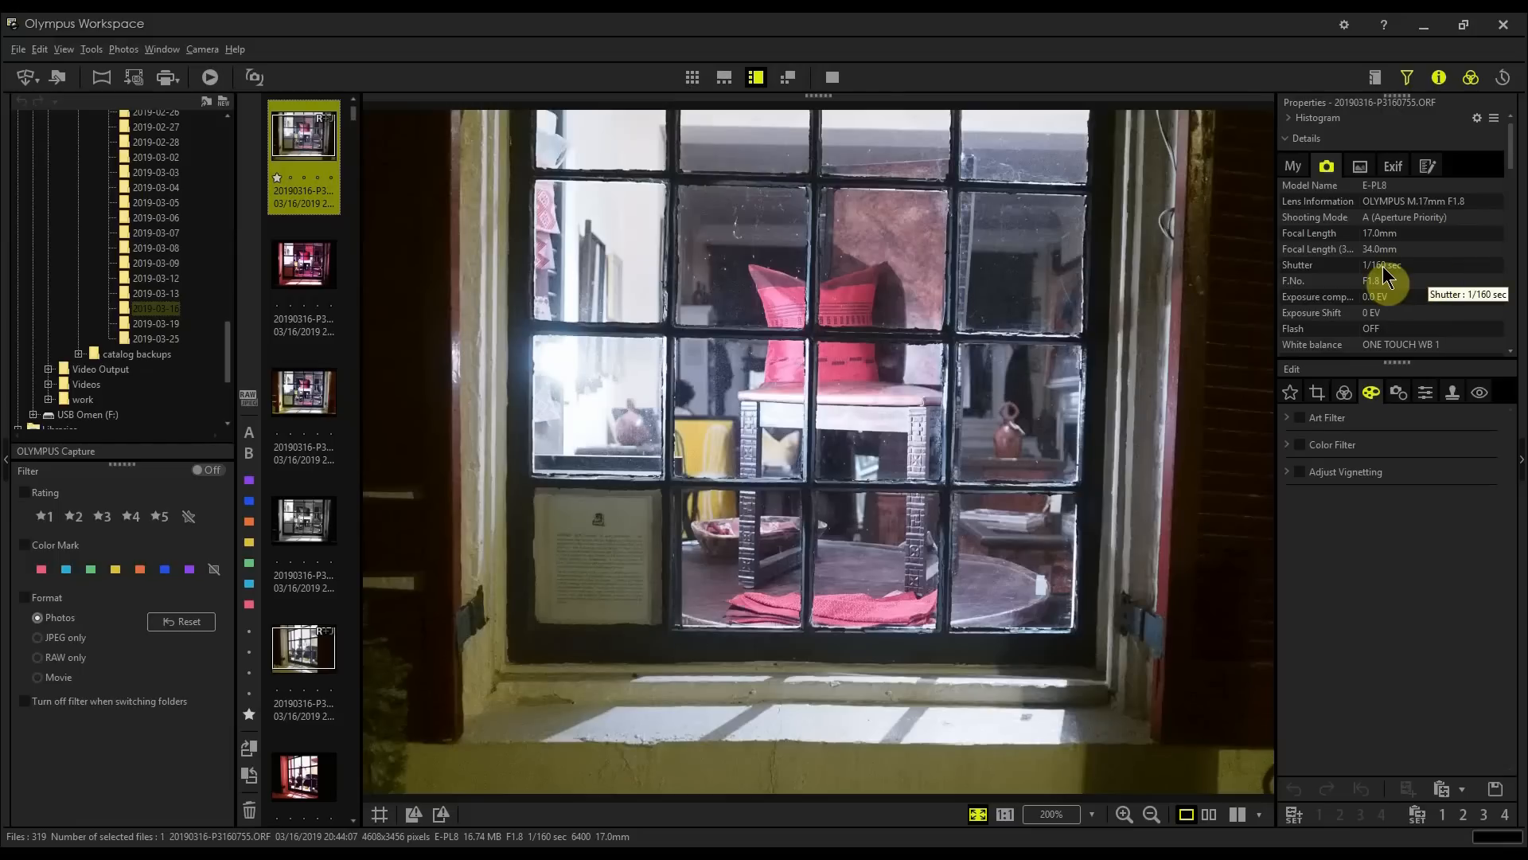
{"action": "scroll", "coordinate": [1385, 277], "scroll_direction": "down", "scroll_amount": 8}
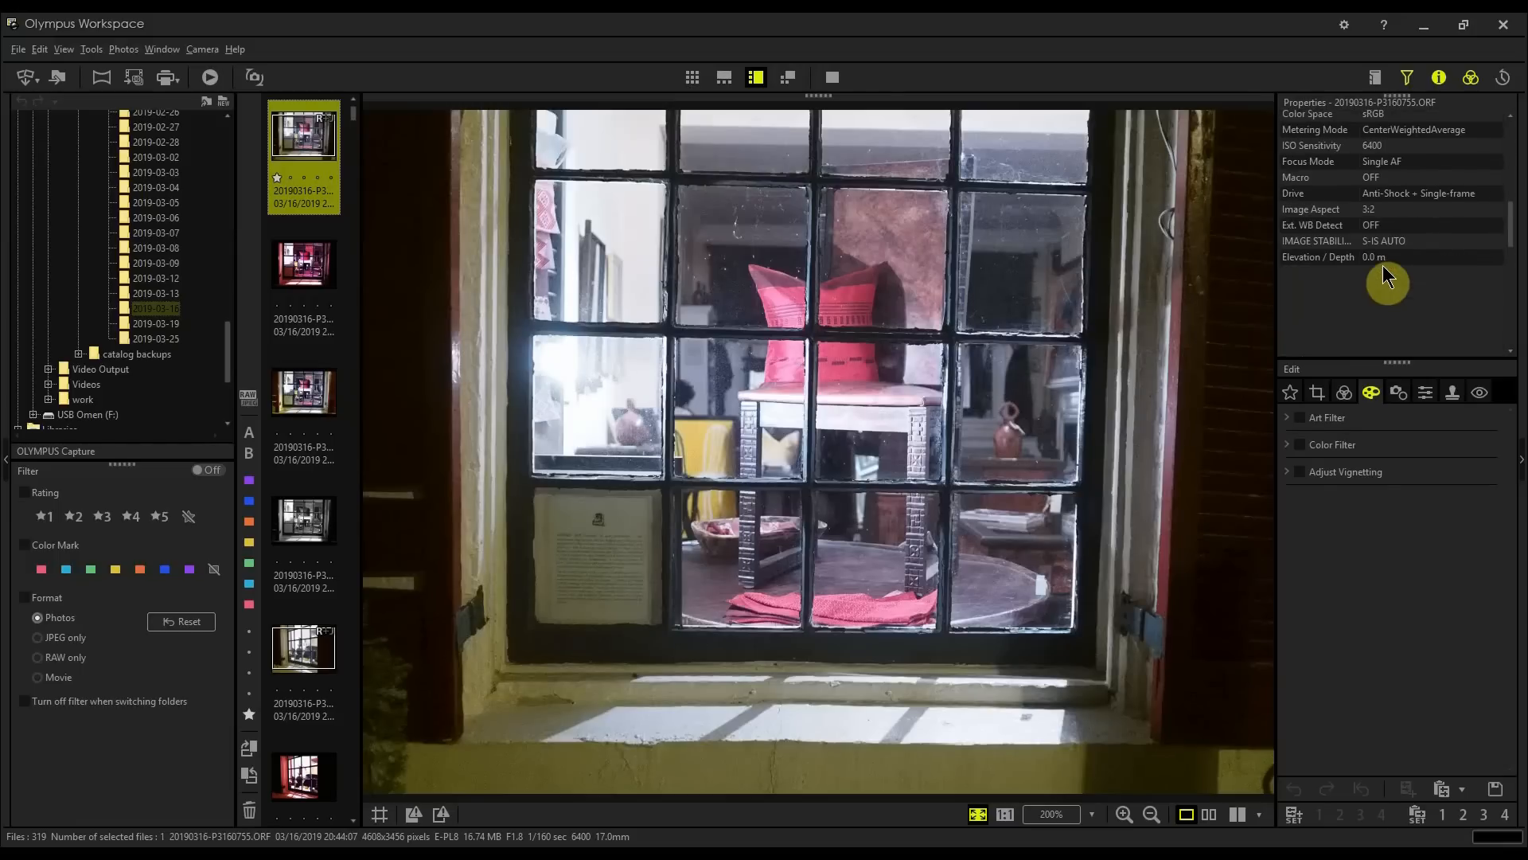
{"action": "scroll", "coordinate": [1401, 232], "scroll_direction": "up", "scroll_amount": 3}
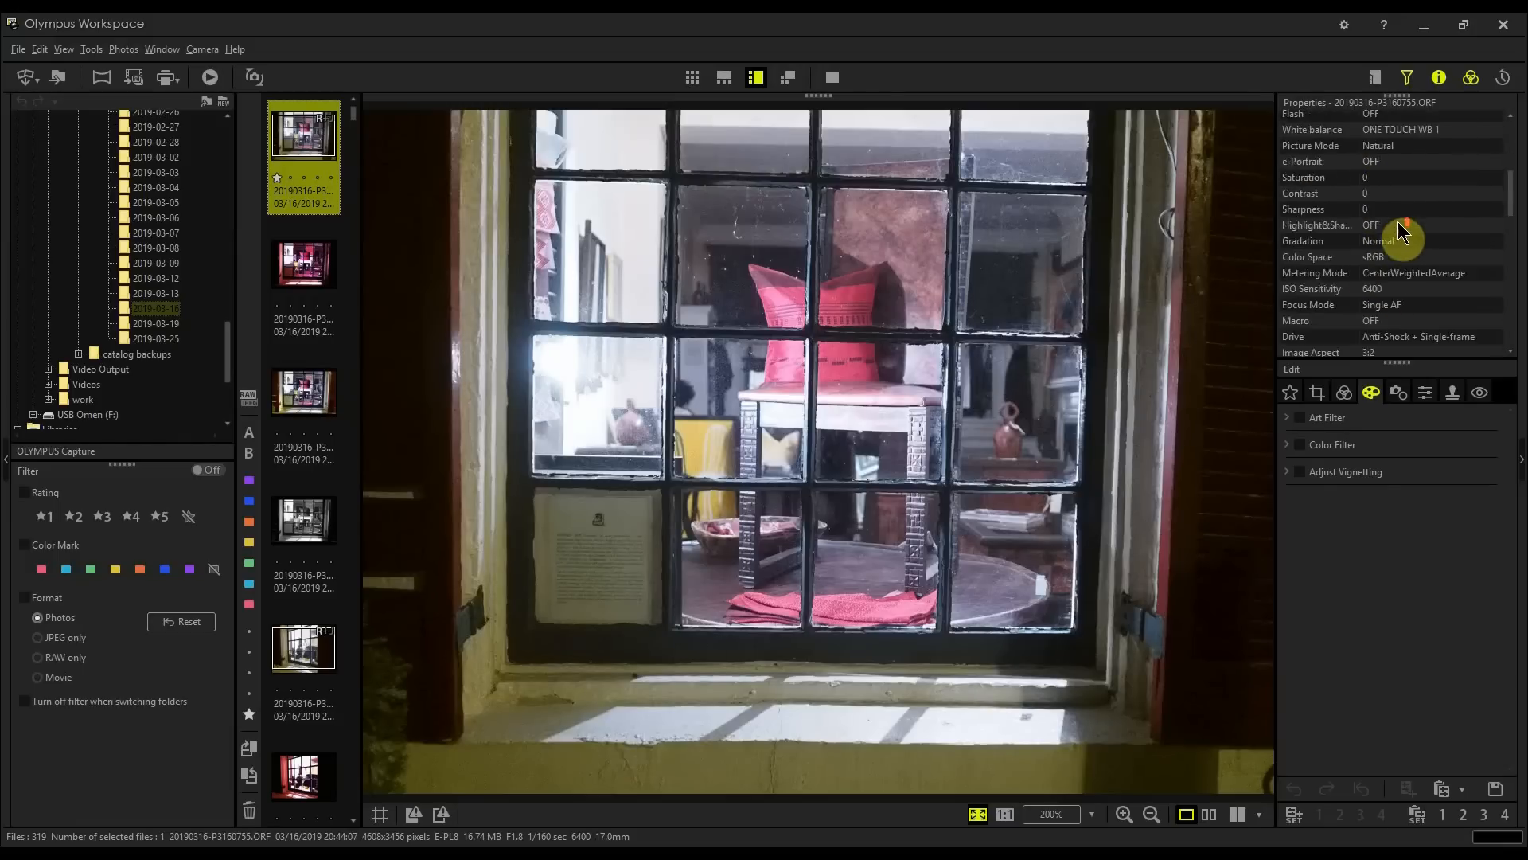
{"action": "scroll", "coordinate": [1401, 232], "scroll_direction": "up", "scroll_amount": 5}
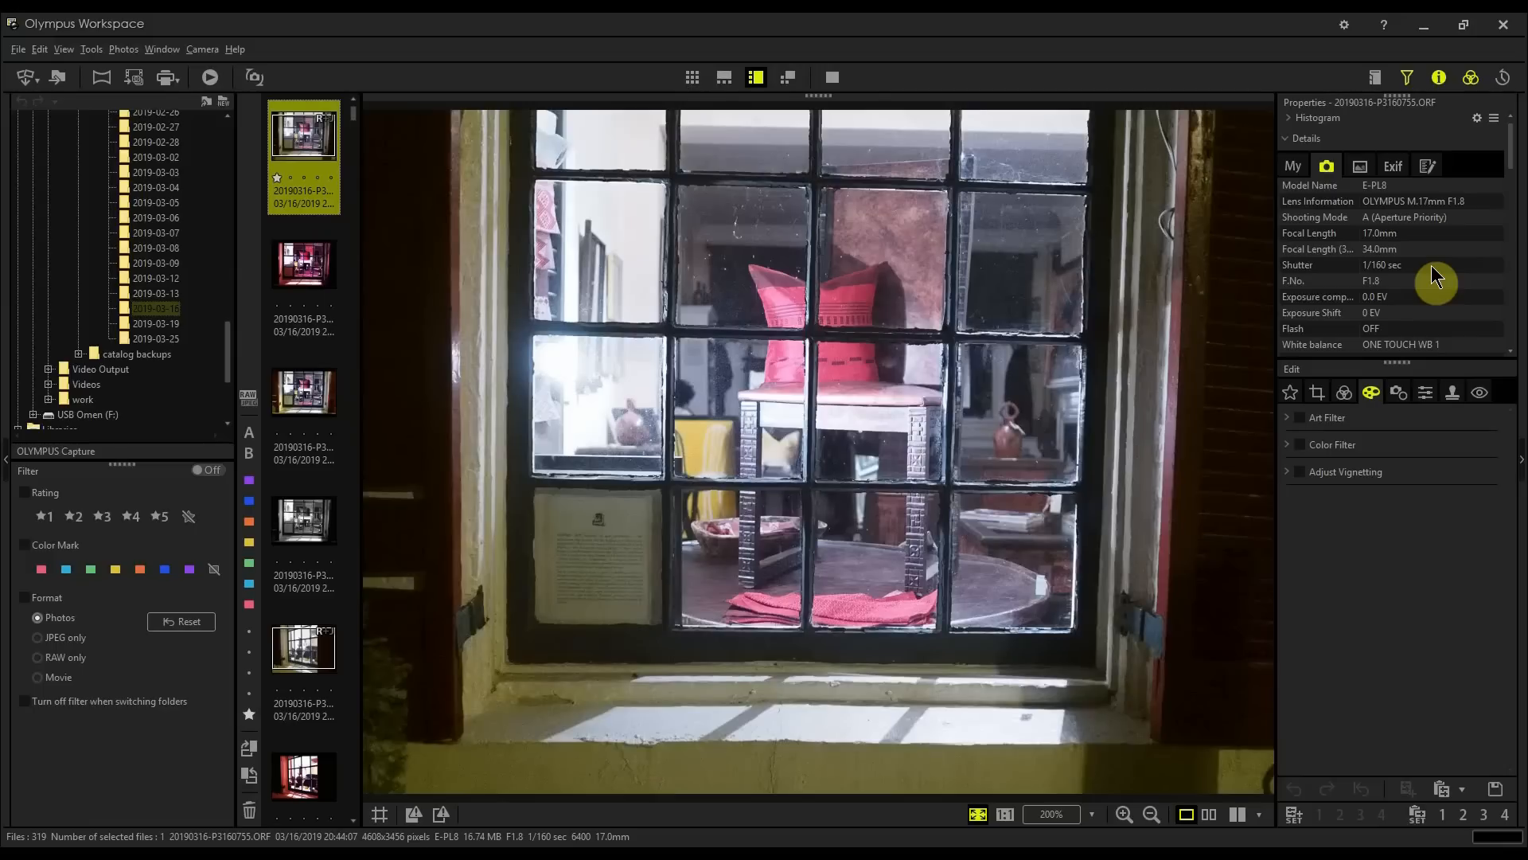
{"action": "scroll", "coordinate": [1431, 265], "scroll_direction": "down", "scroll_amount": 5}
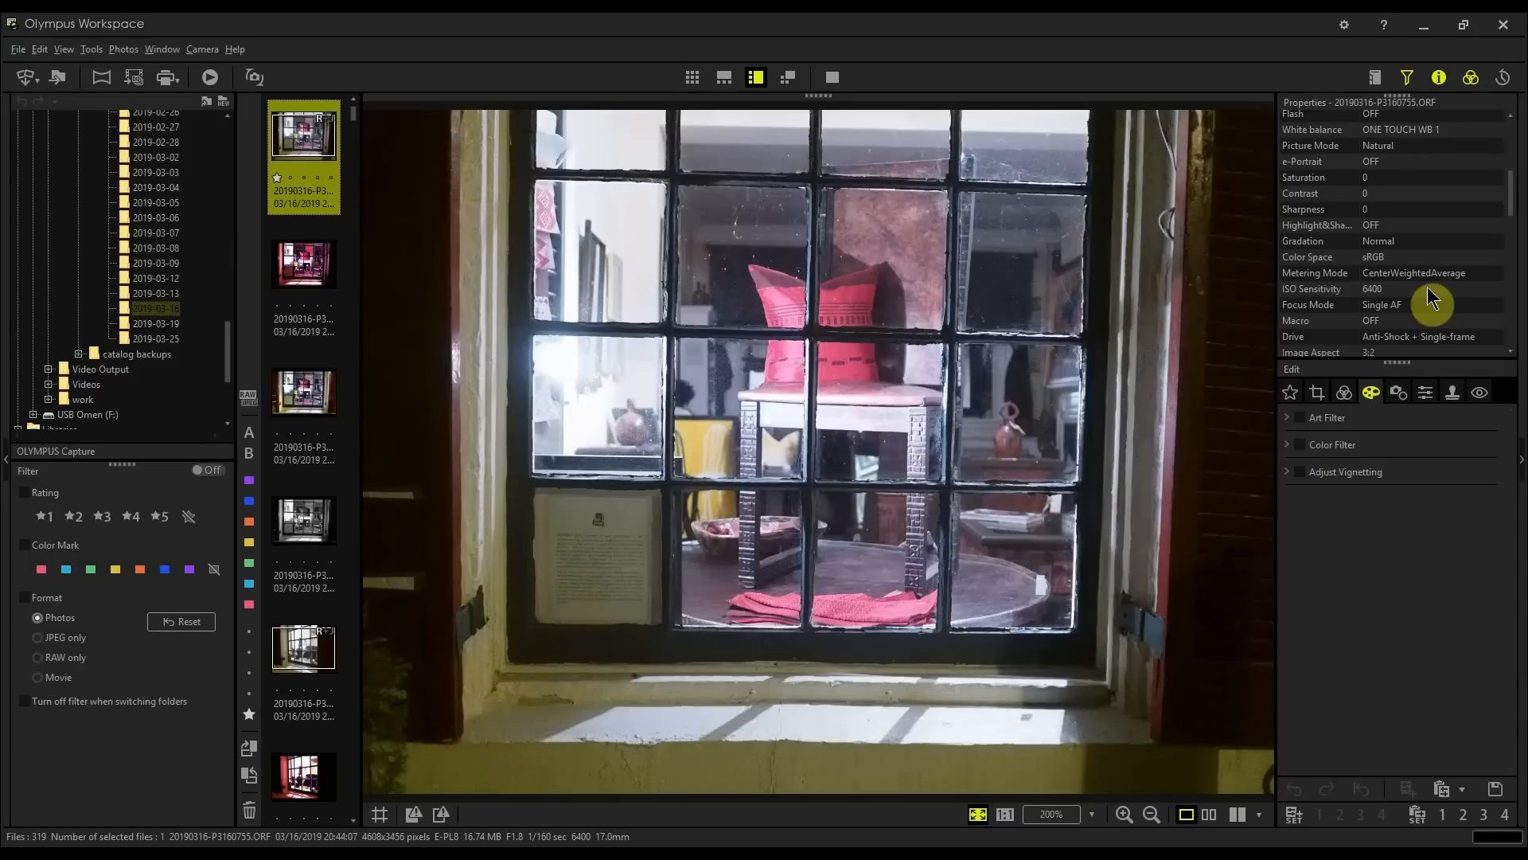
{"action": "scroll", "coordinate": [1428, 289], "scroll_direction": "up", "scroll_amount": 5}
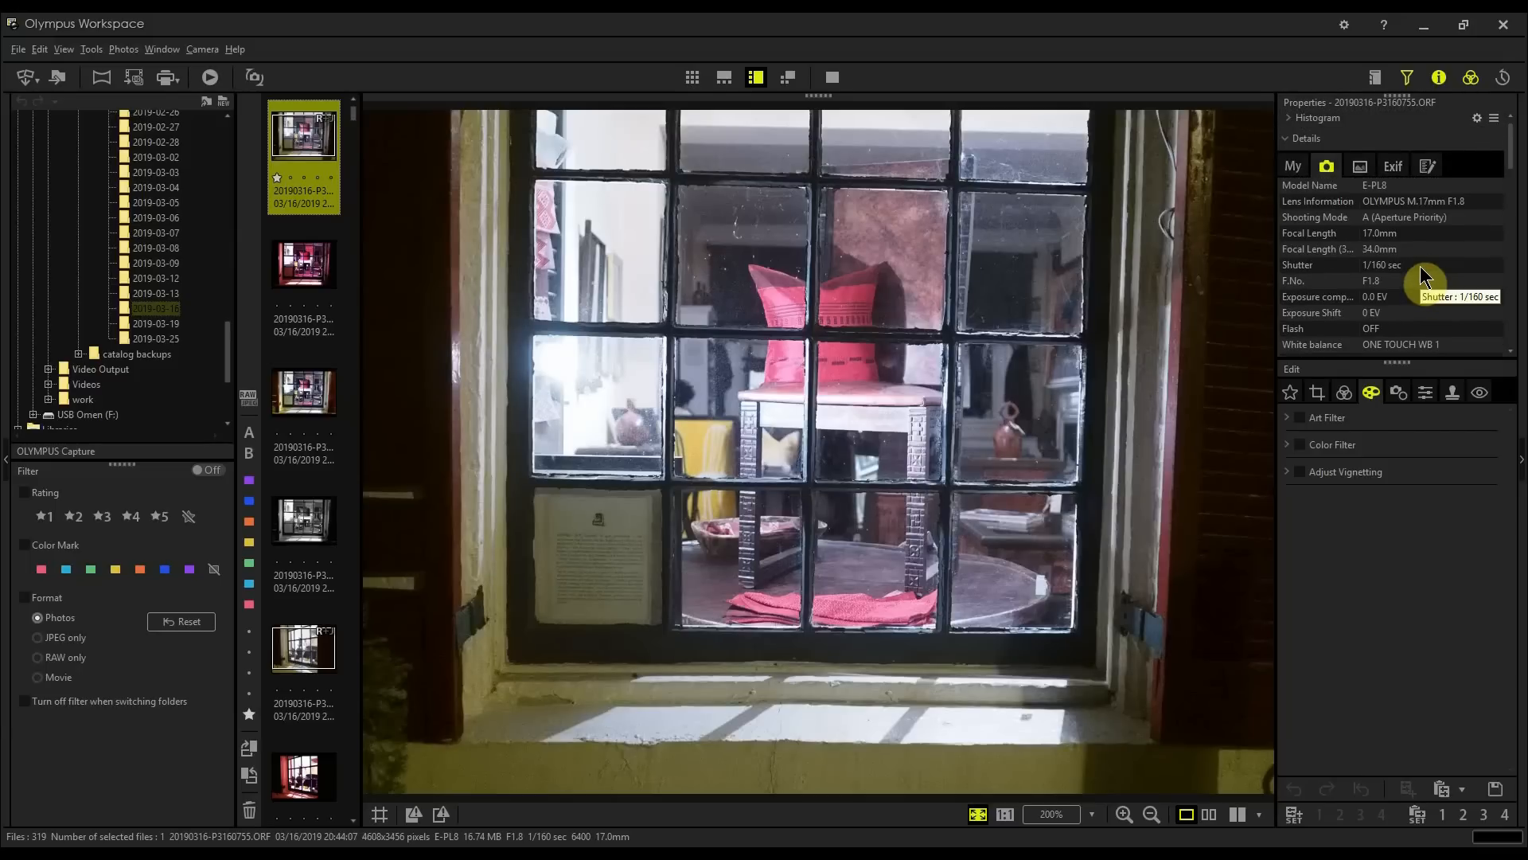
{"action": "scroll", "coordinate": [1421, 266], "scroll_direction": "down", "scroll_amount": 5}
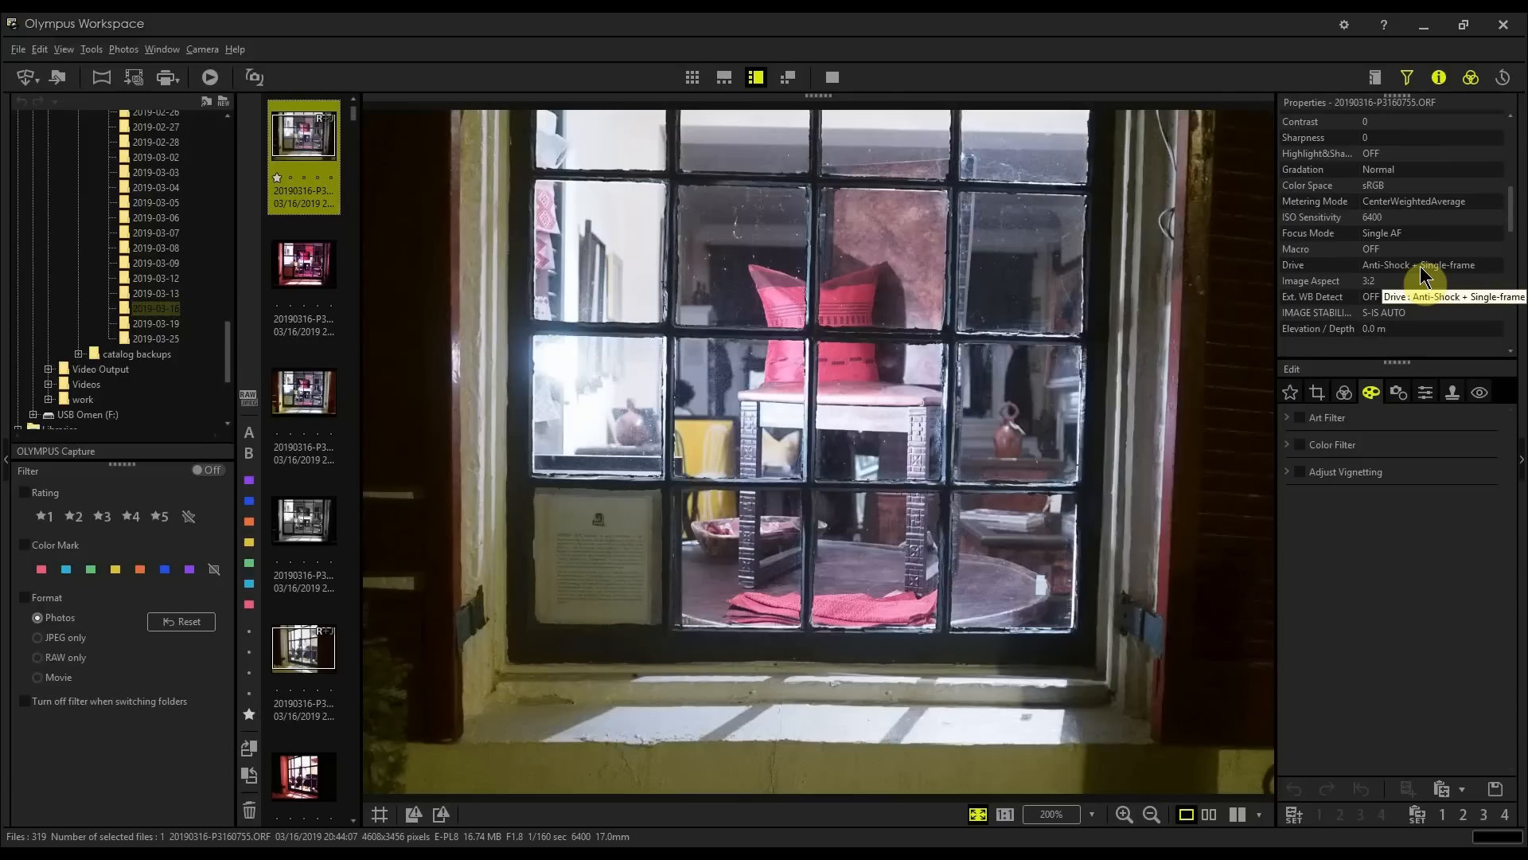
{"action": "scroll", "coordinate": [1420, 266], "scroll_direction": "up", "scroll_amount": 5}
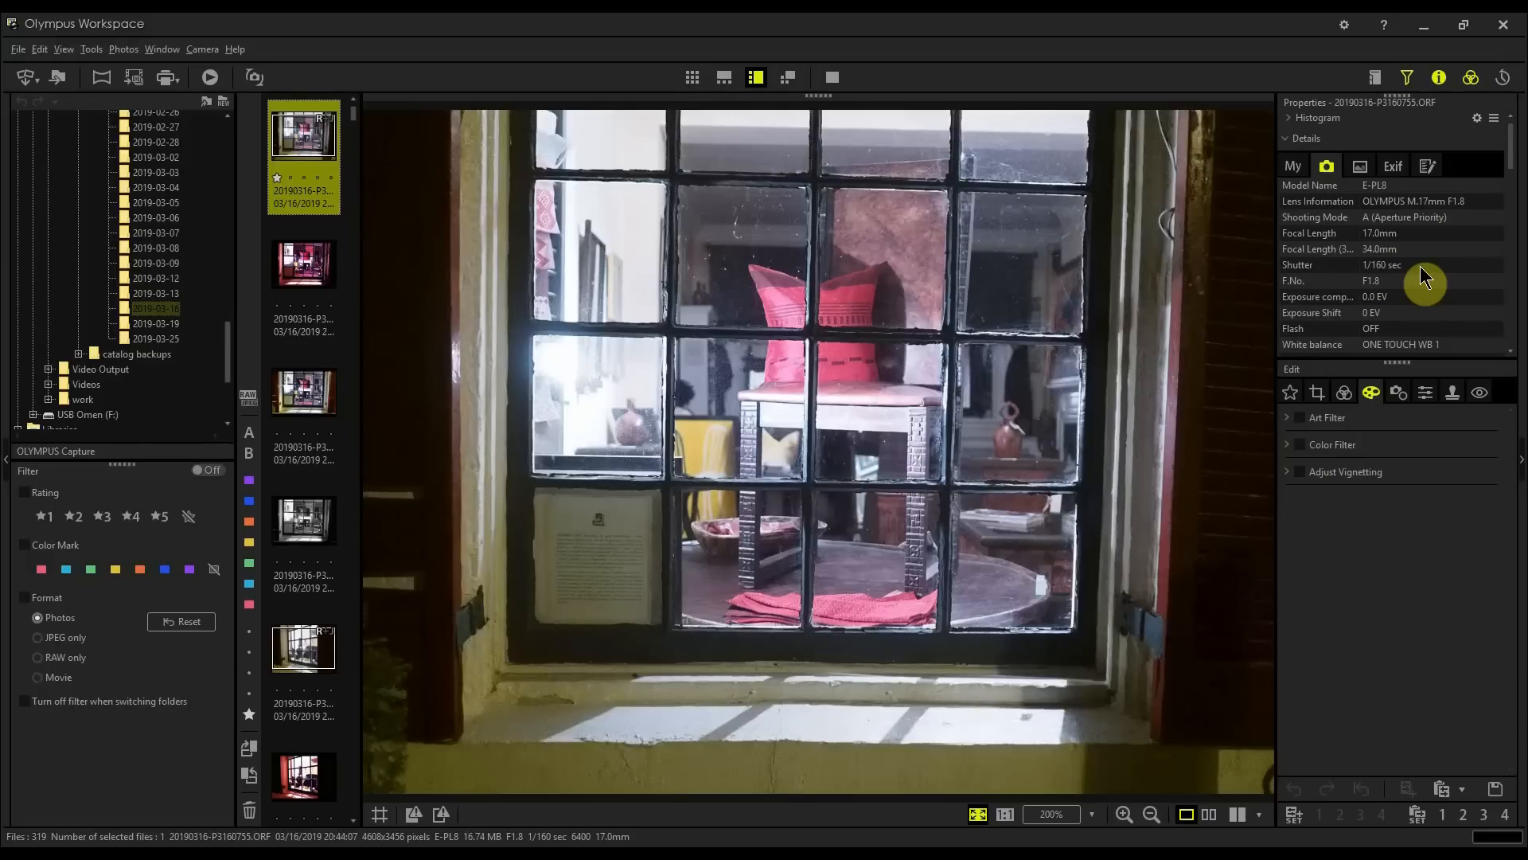
{"action": "scroll", "coordinate": [1409, 279], "scroll_direction": "down", "scroll_amount": 3}
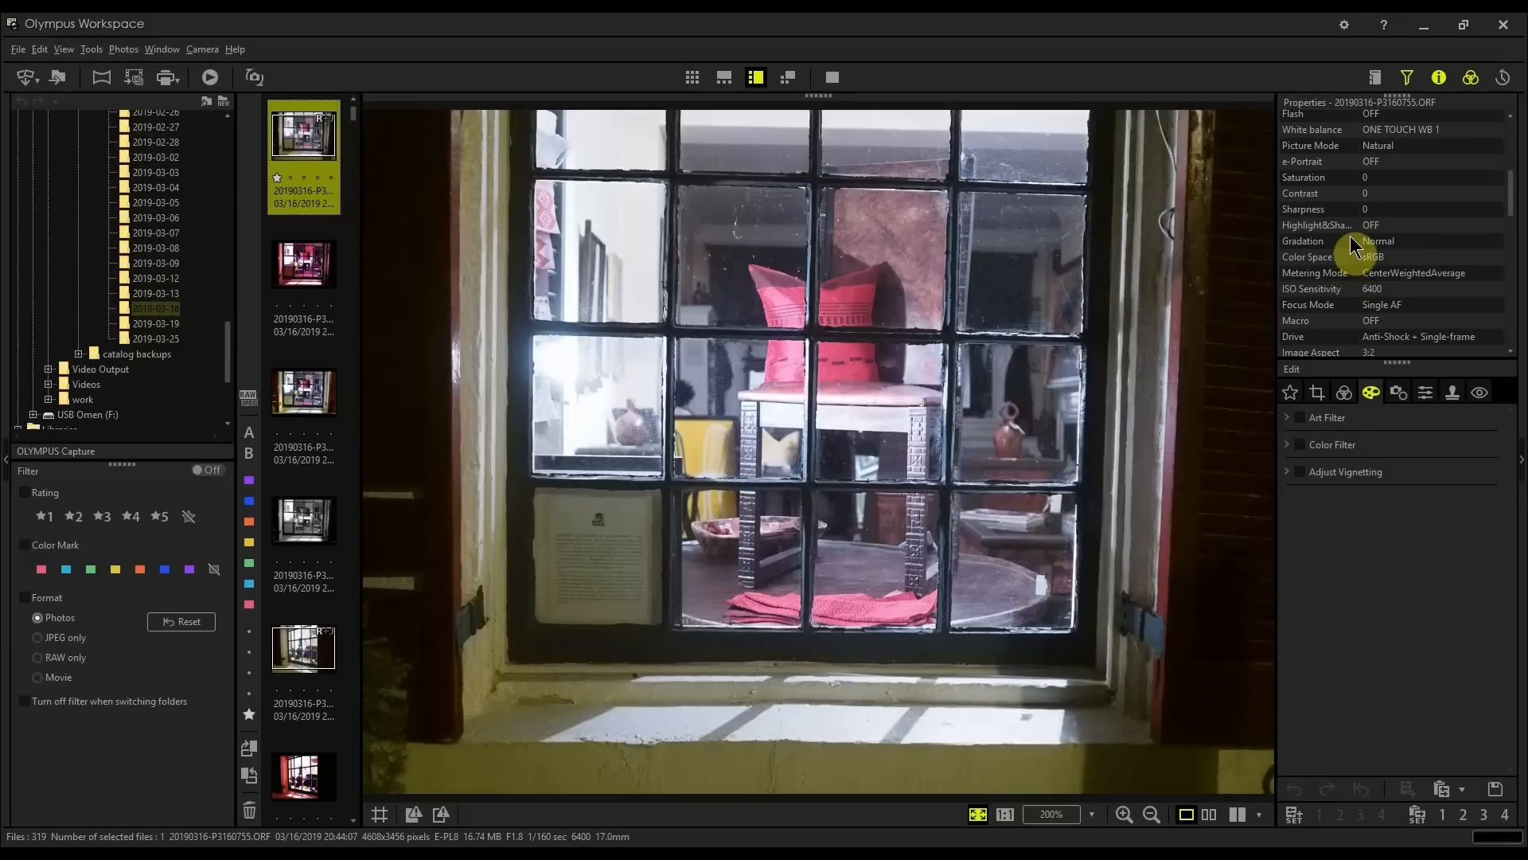
{"action": "scroll", "coordinate": [1359, 237], "scroll_direction": "up", "scroll_amount": 5}
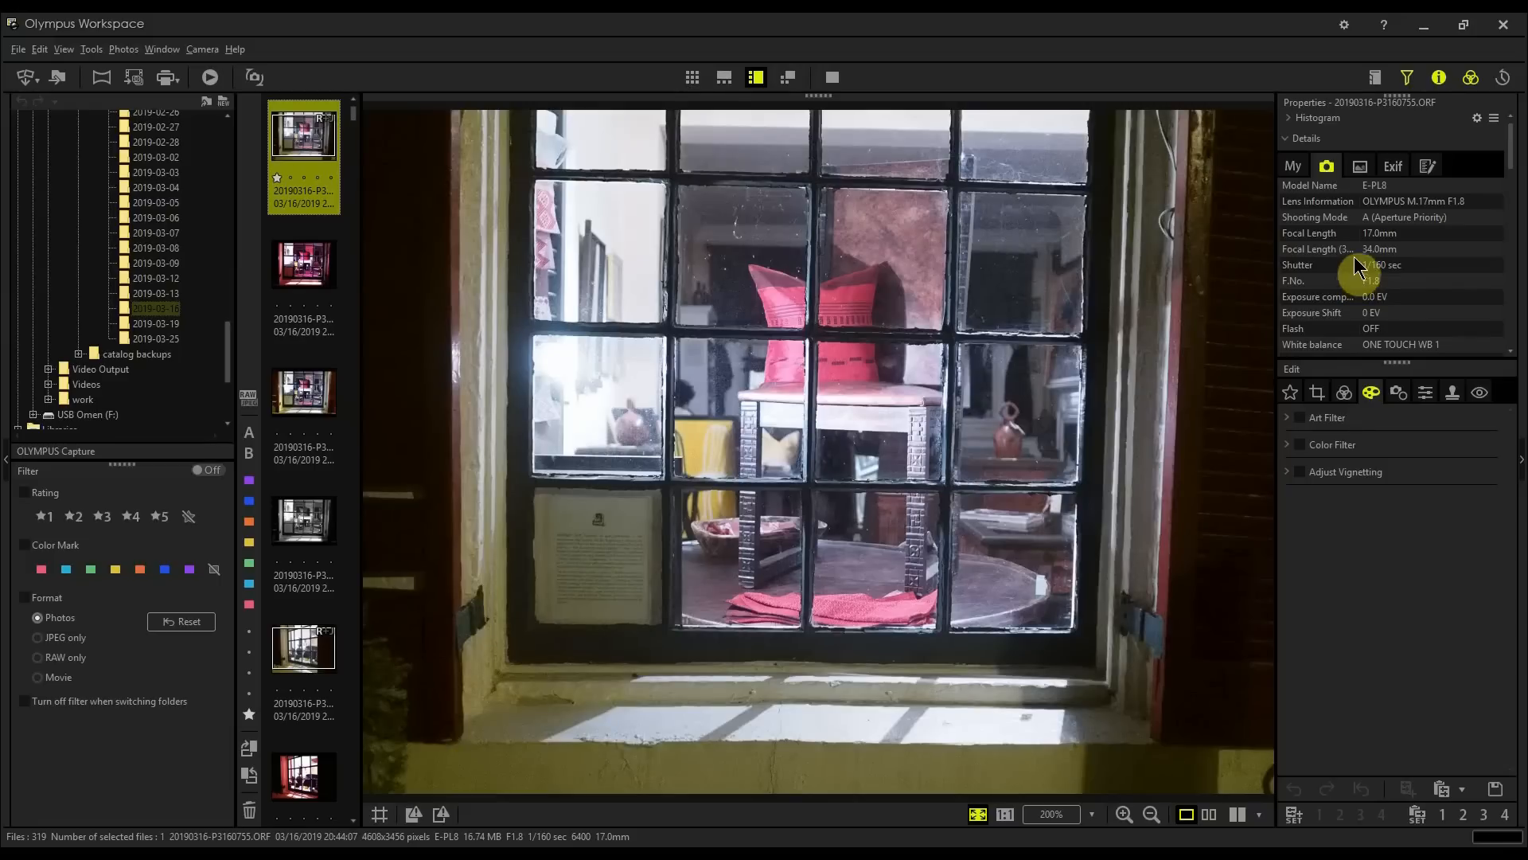
Step: Enable exposure compensation for the photo and lower it to -1.0 EV
{"action": "left_click", "coordinate": [1472, 80]}
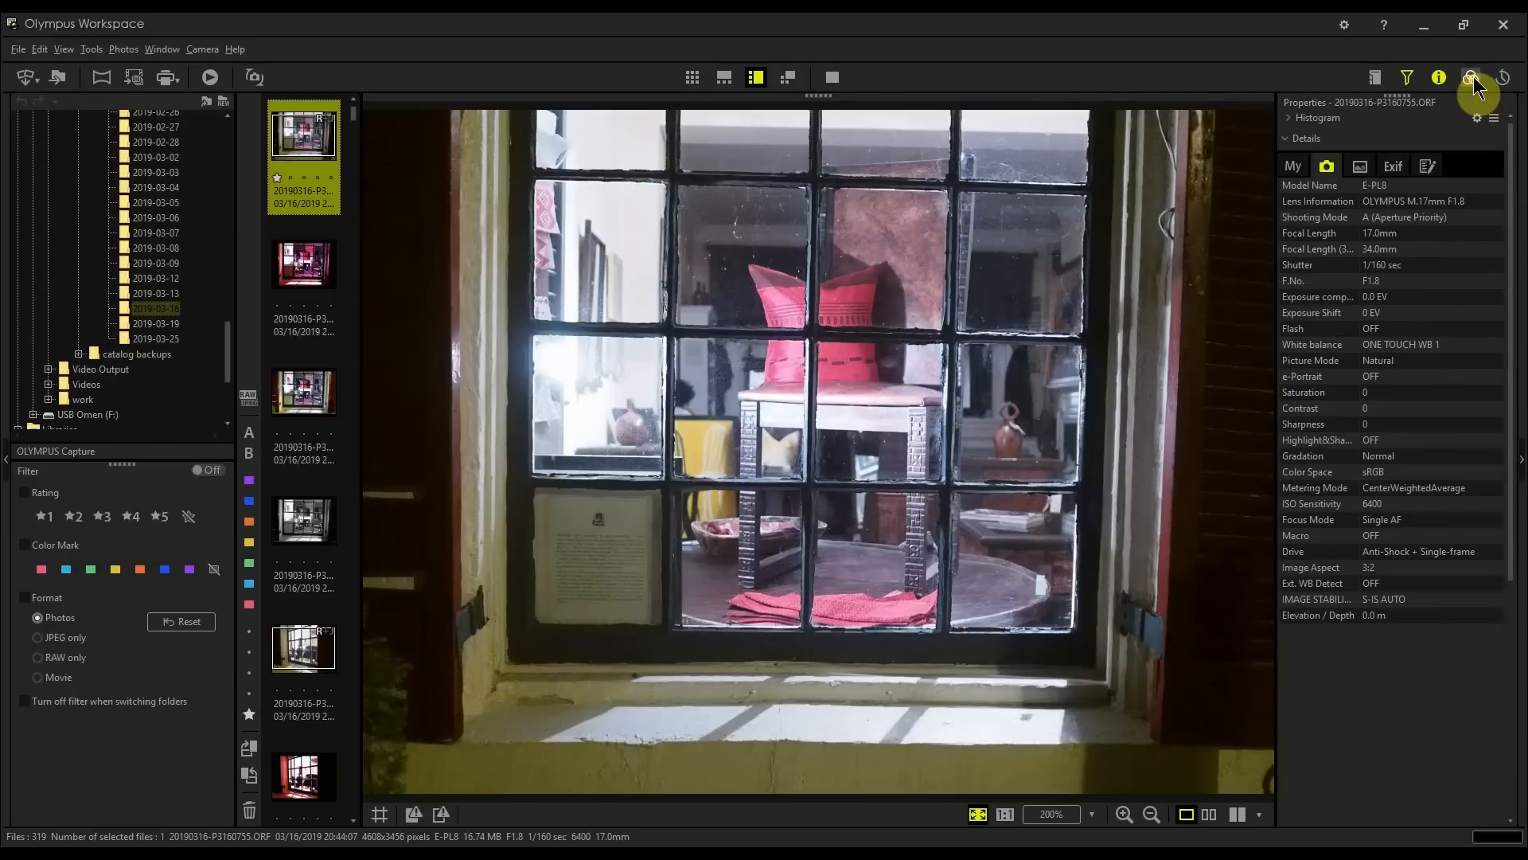
{"action": "left_click", "coordinate": [1472, 80]}
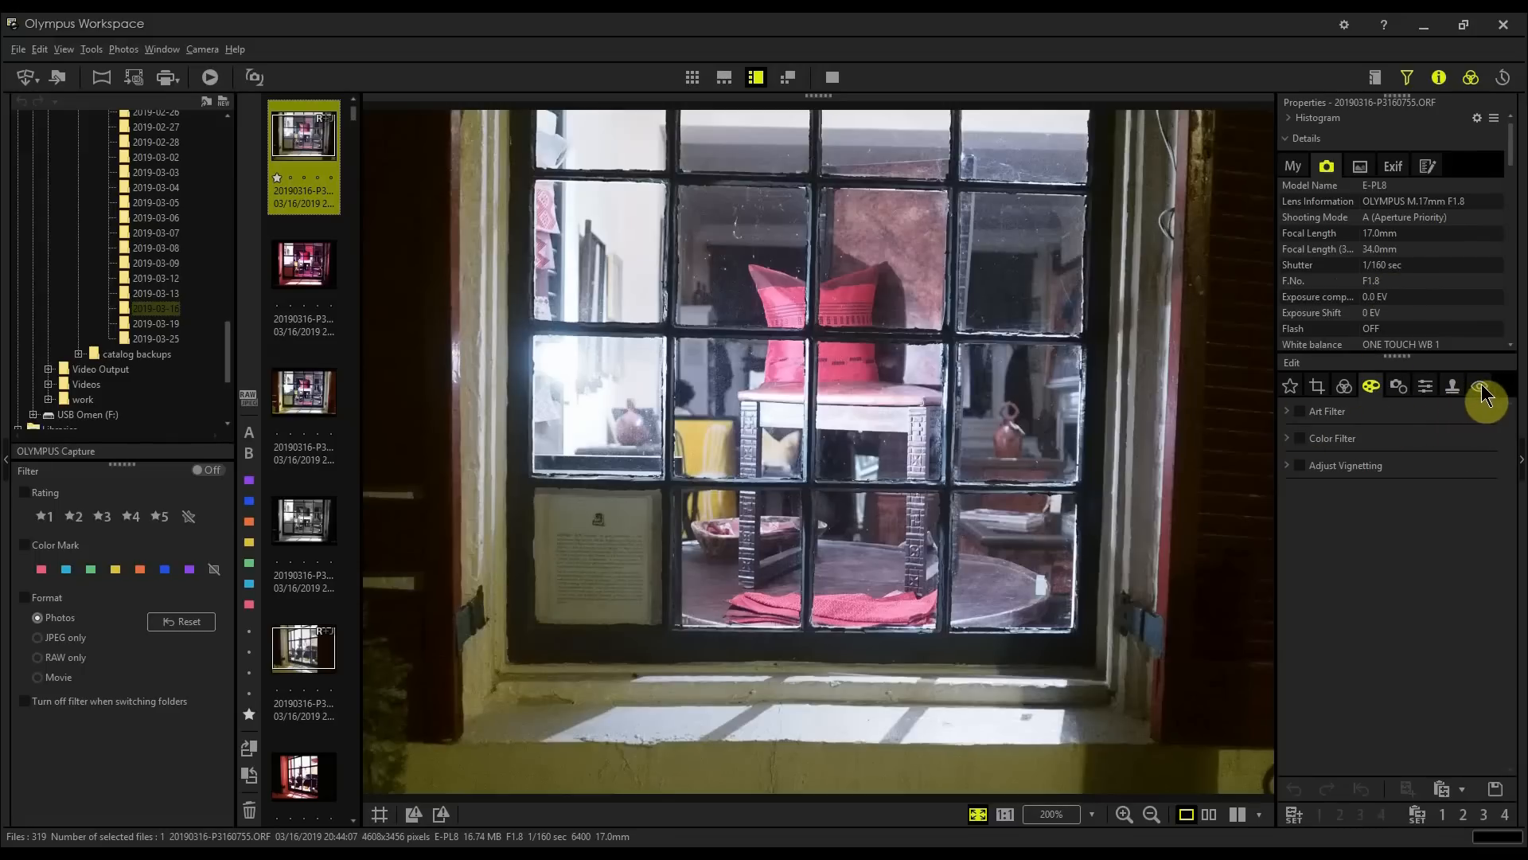
{"action": "left_click", "coordinate": [1324, 395]}
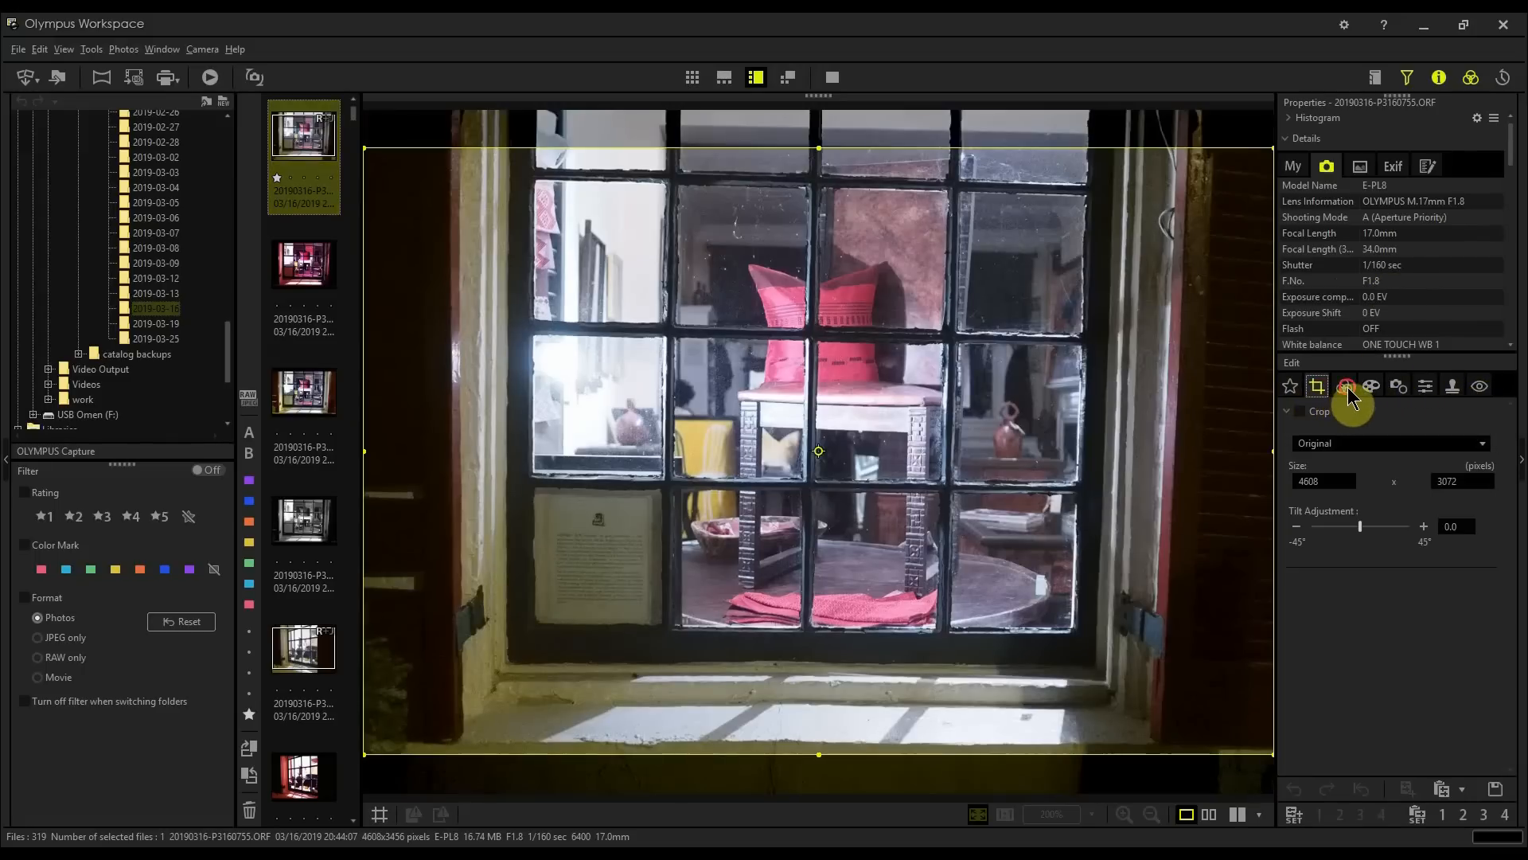
{"action": "left_click", "coordinate": [1349, 394]}
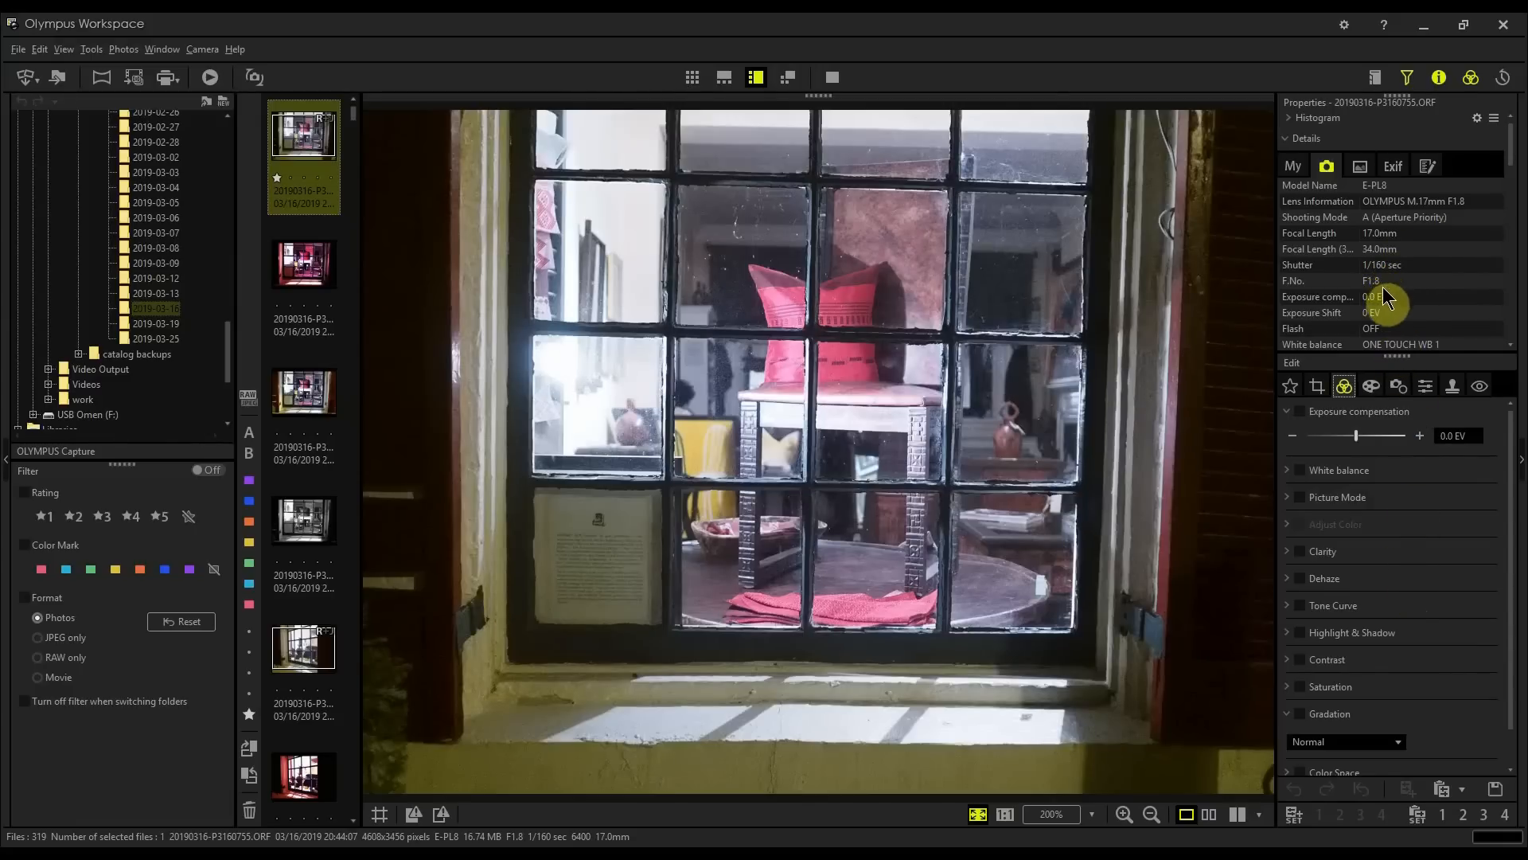
{"action": "scroll", "coordinate": [1386, 301], "scroll_direction": "down", "scroll_amount": 2}
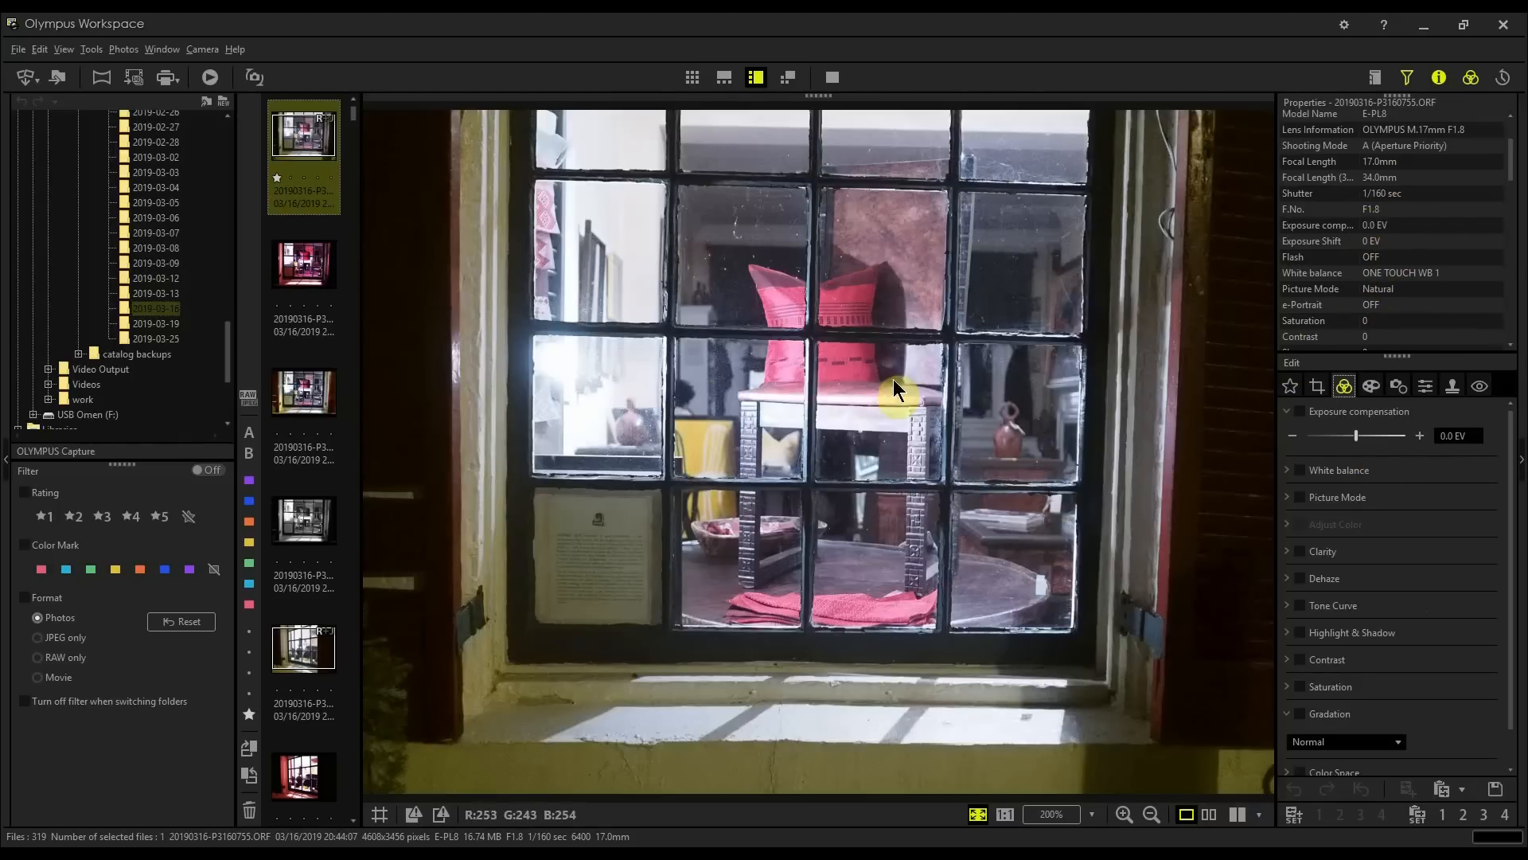
{"action": "left_click", "coordinate": [1300, 411]}
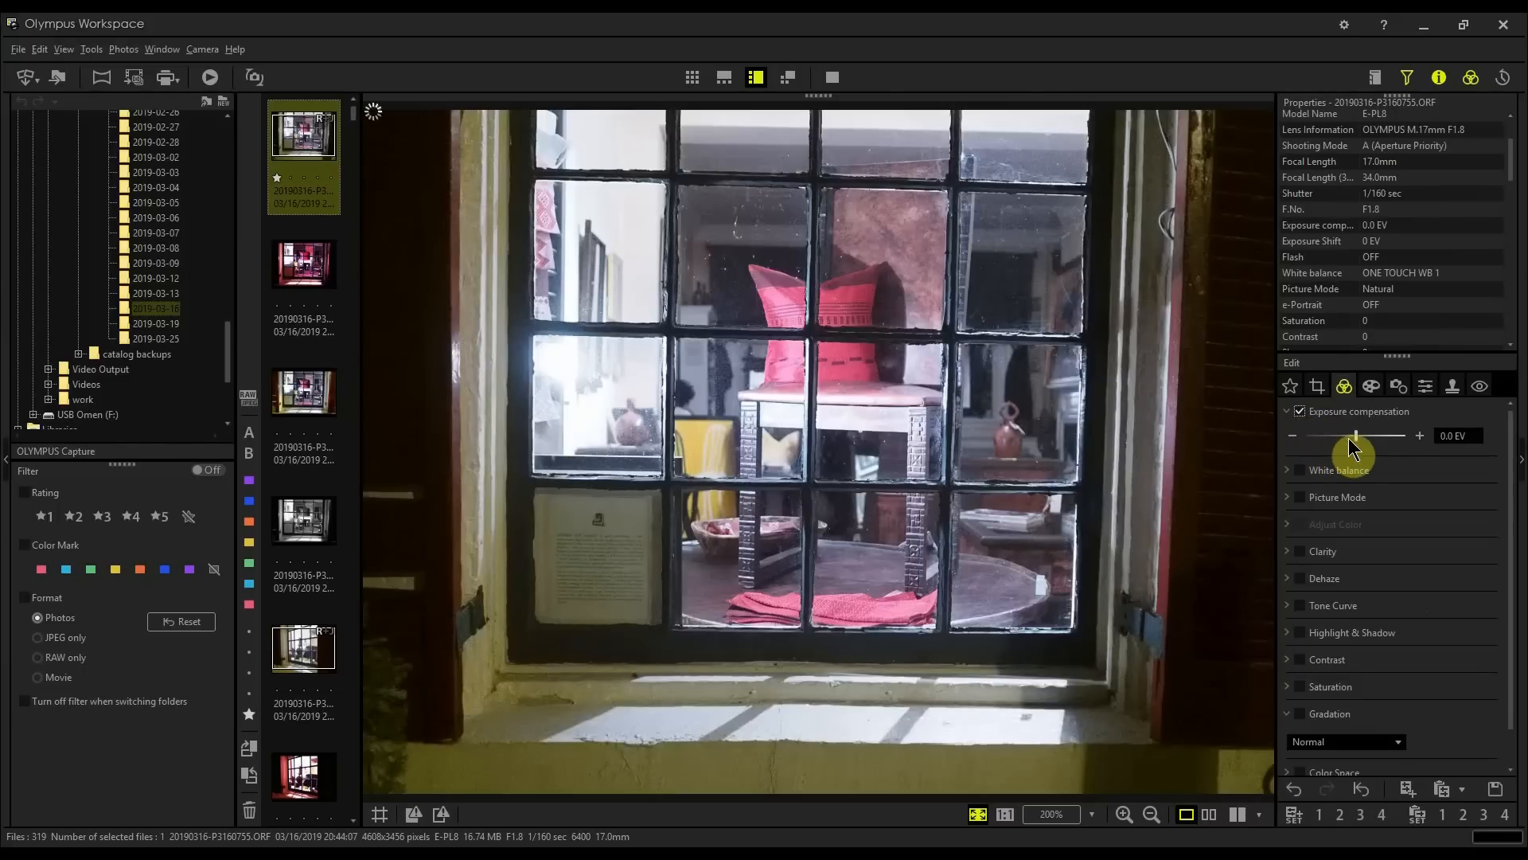
{"action": "left_click_drag", "start_coordinate": [1356, 438], "coordinate": [1342, 440]}
{"action": "left_click_drag", "start_coordinate": [1335, 436], "coordinate": [1332, 436]}
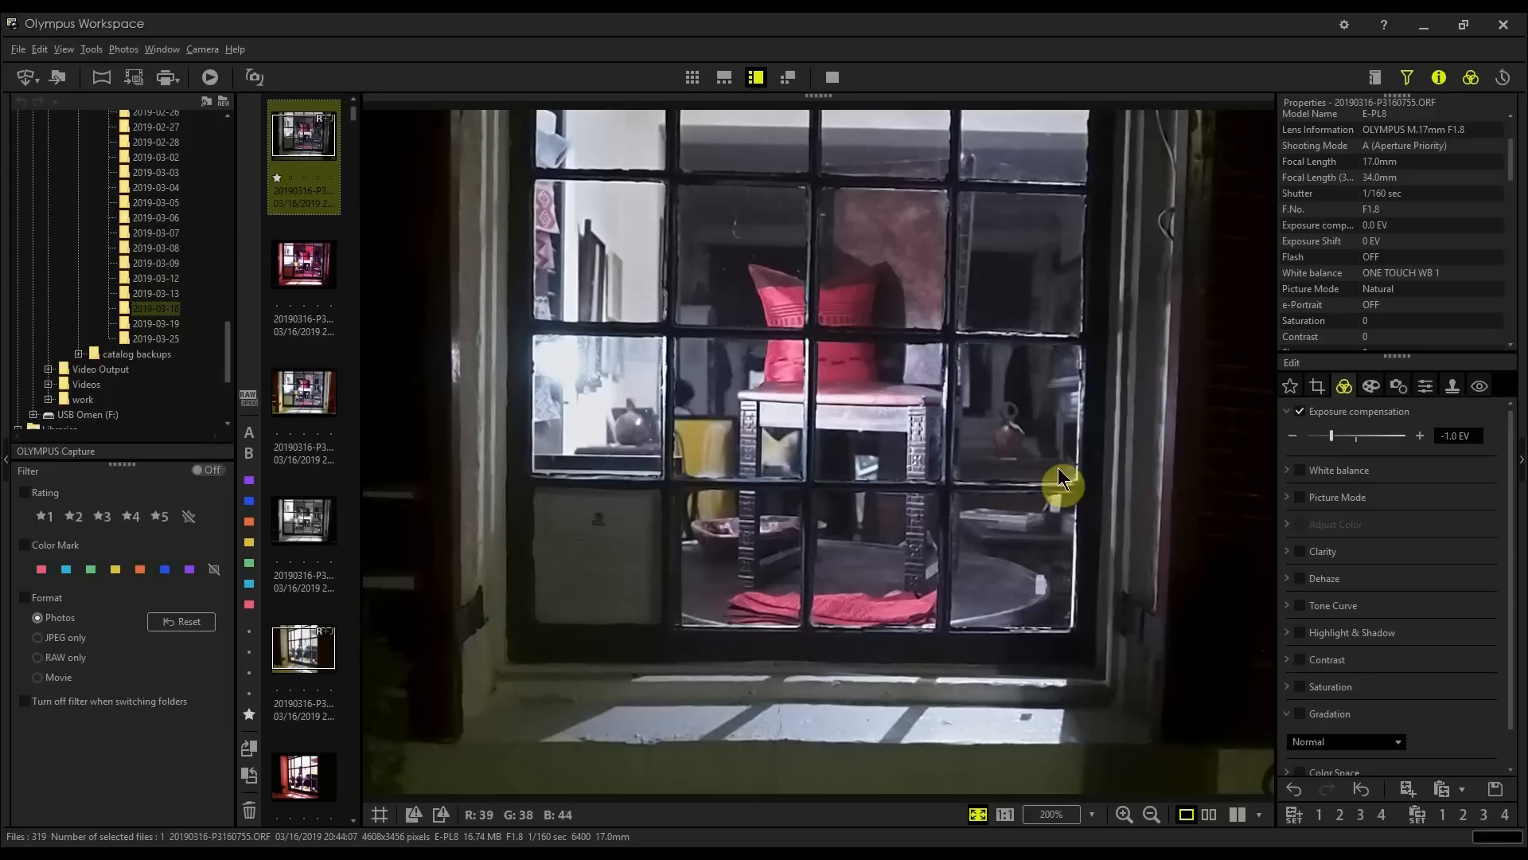
Step: Enable the Contrast adjustment and raise it to 2.0
{"action": "scroll", "coordinate": [1442, 286], "scroll_direction": "down", "scroll_amount": 3}
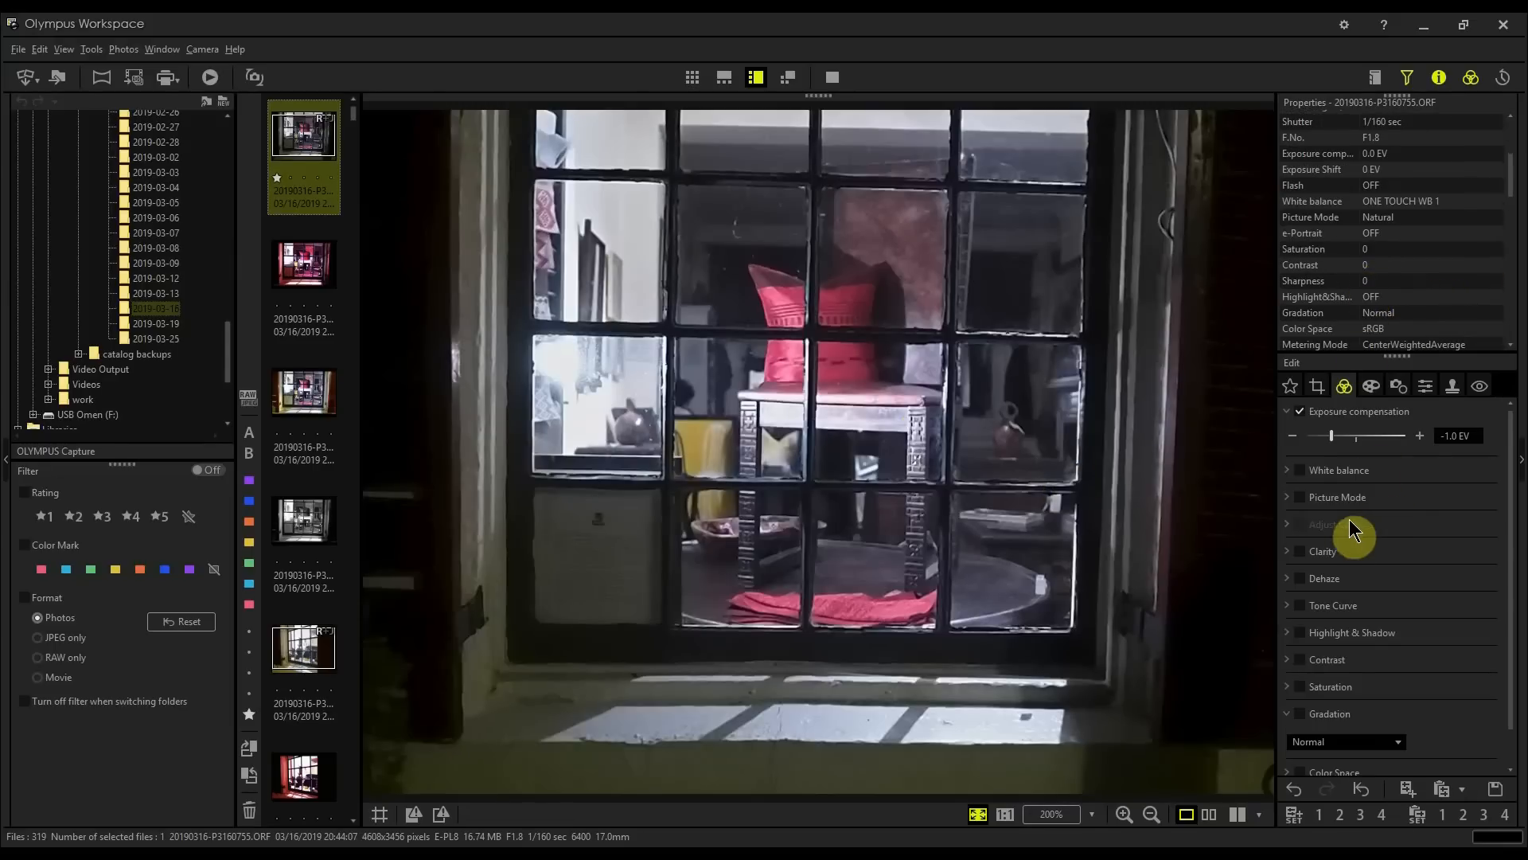
{"action": "scroll", "coordinate": [1357, 612], "scroll_direction": "down", "scroll_amount": 1}
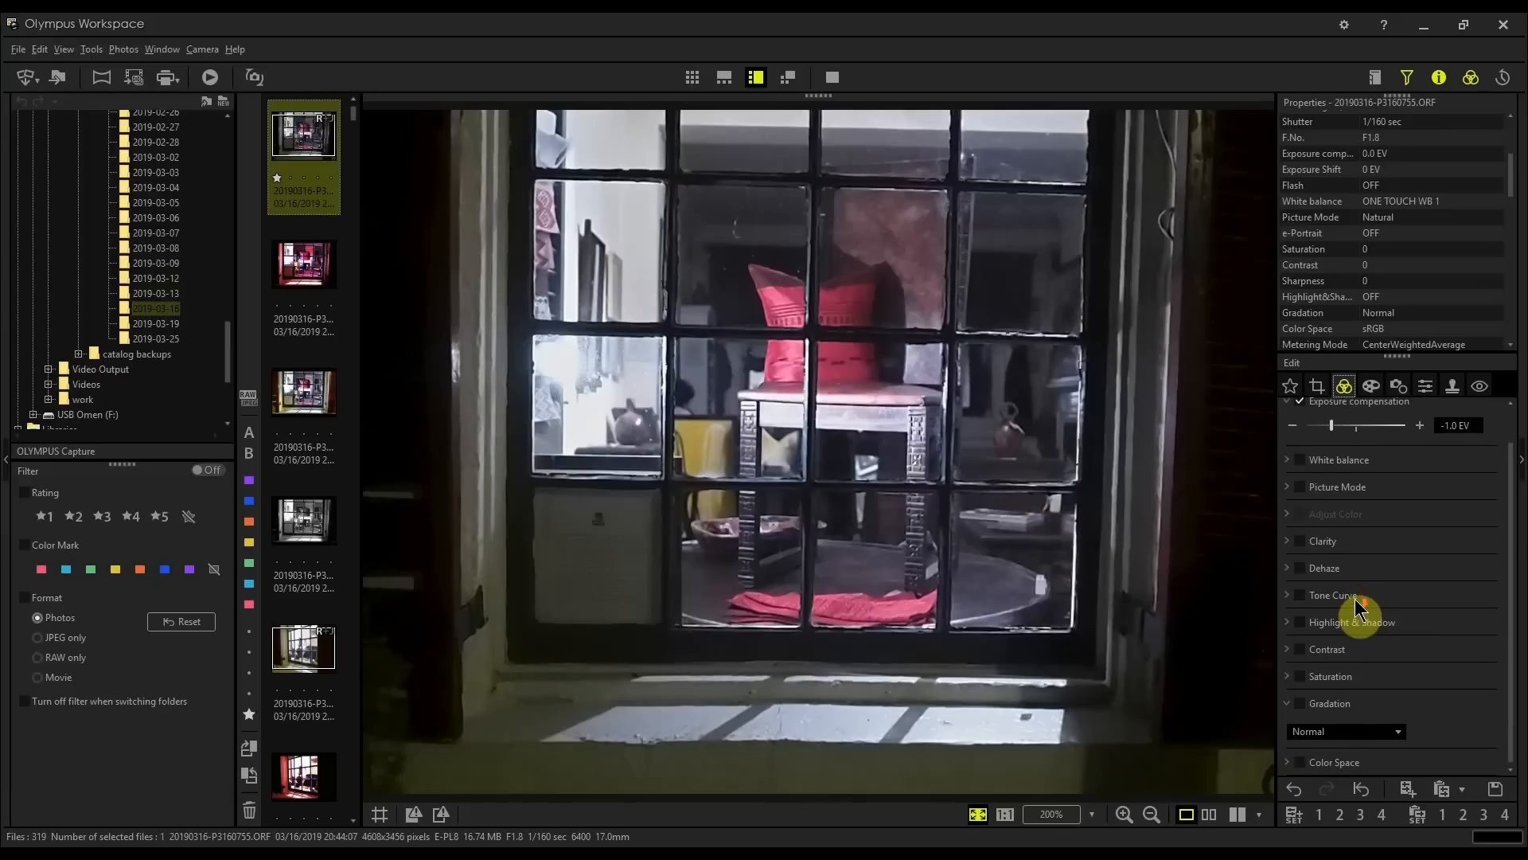
{"action": "left_click", "coordinate": [1291, 651]}
{"action": "left_click_drag", "start_coordinate": [1358, 675], "coordinate": [1419, 681]}
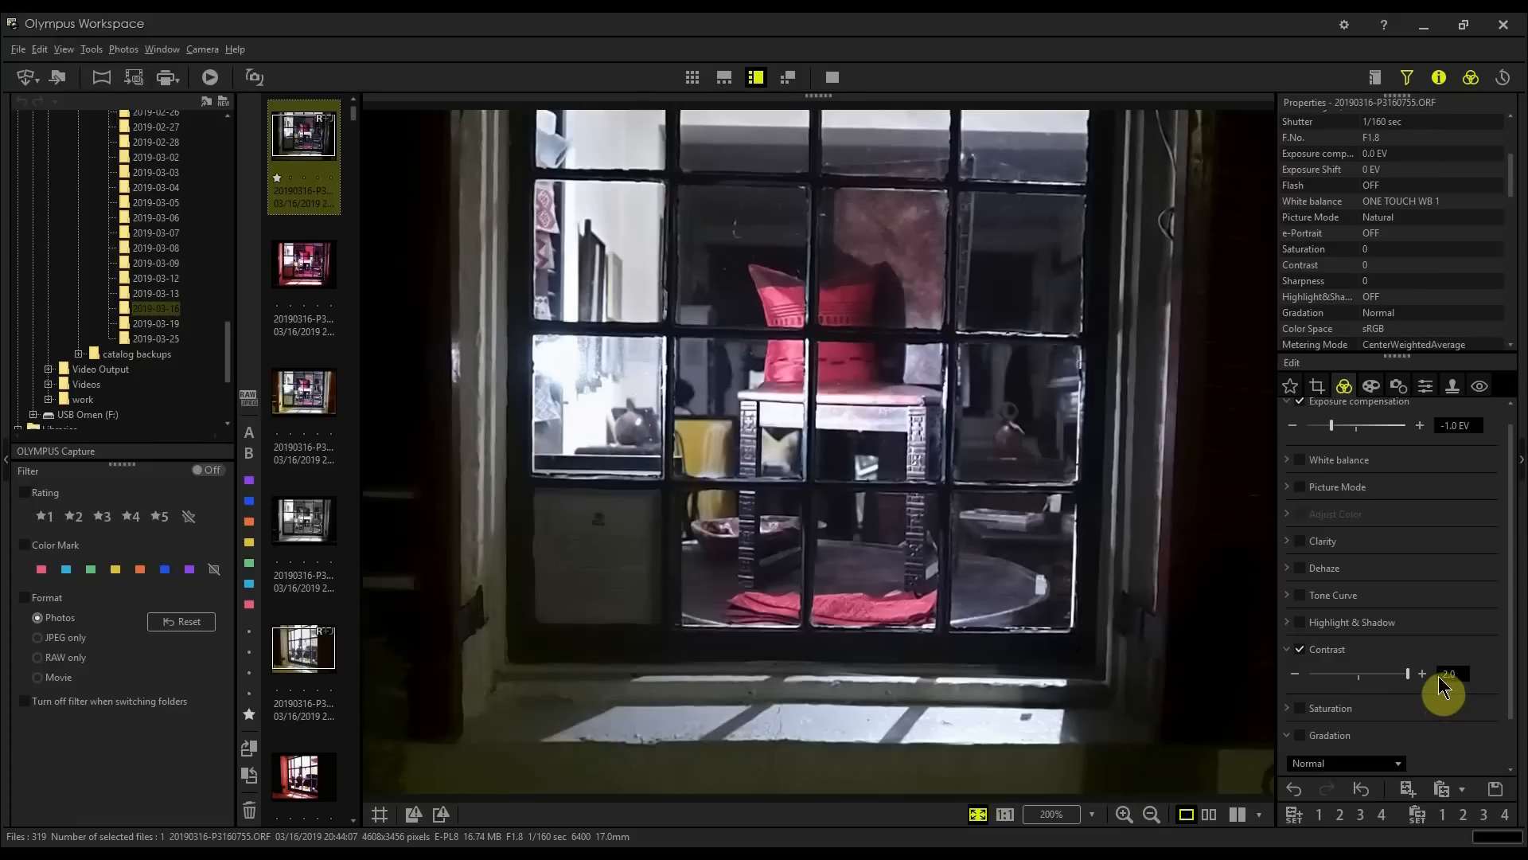
Step: Enable the Sharpness adjustment and lower it to -2.0
{"action": "left_click", "coordinate": [1399, 387]}
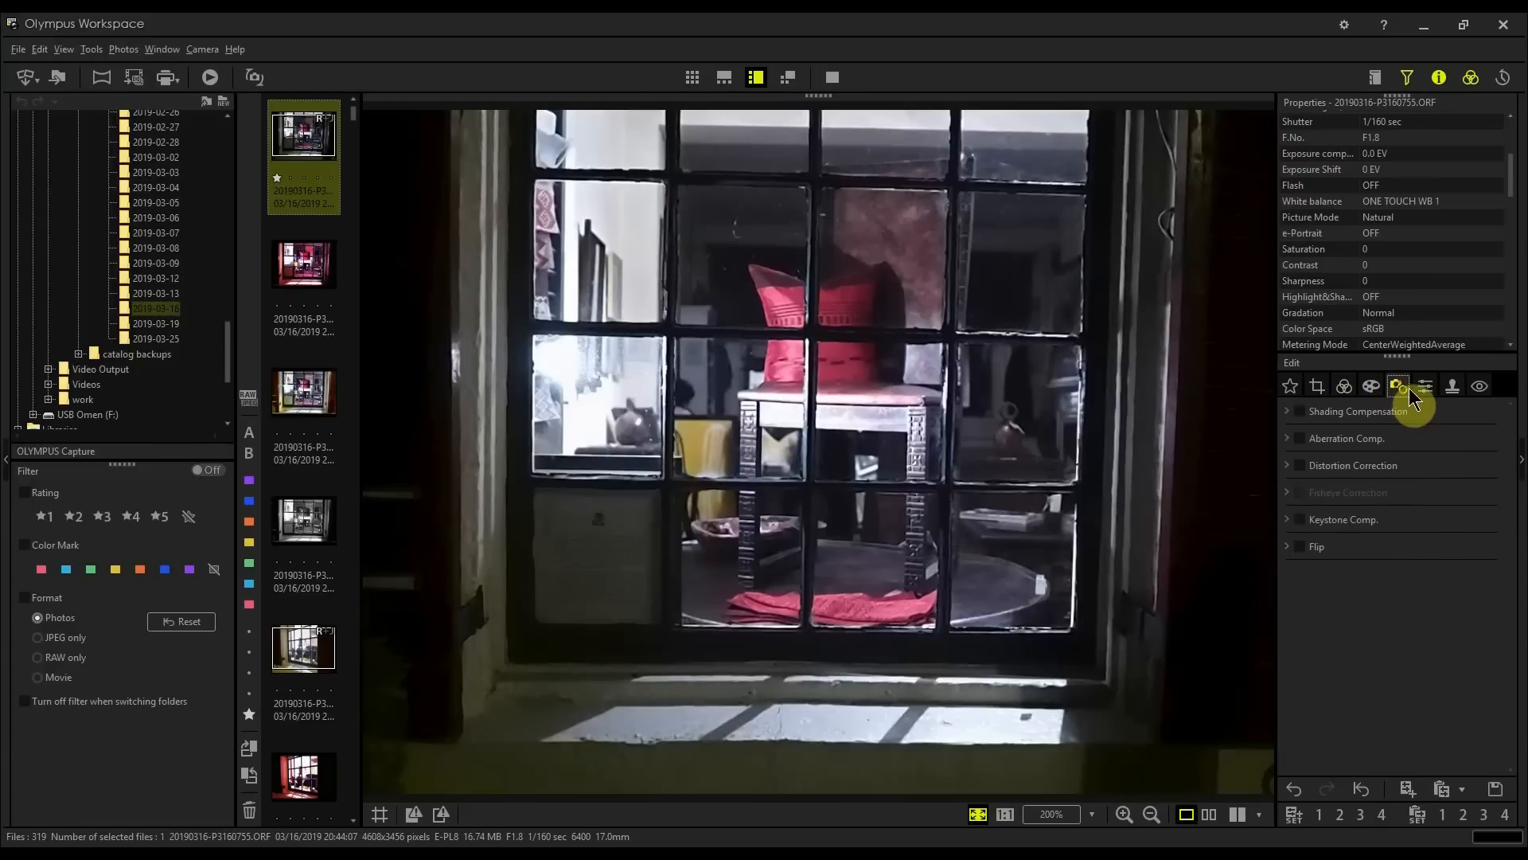
{"action": "left_click", "coordinate": [1425, 388]}
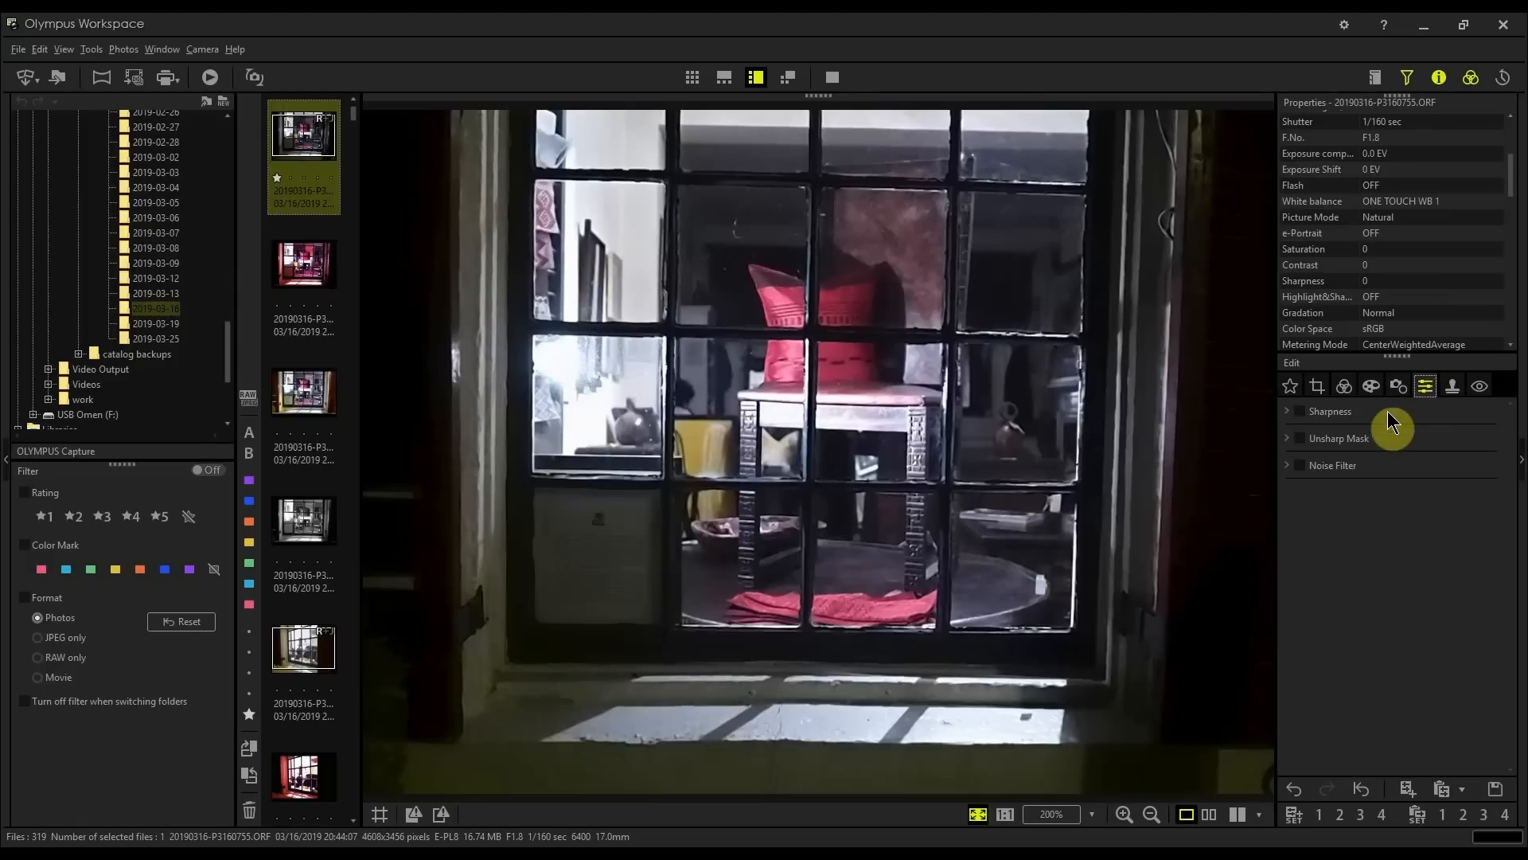
{"action": "left_click", "coordinate": [1291, 414]}
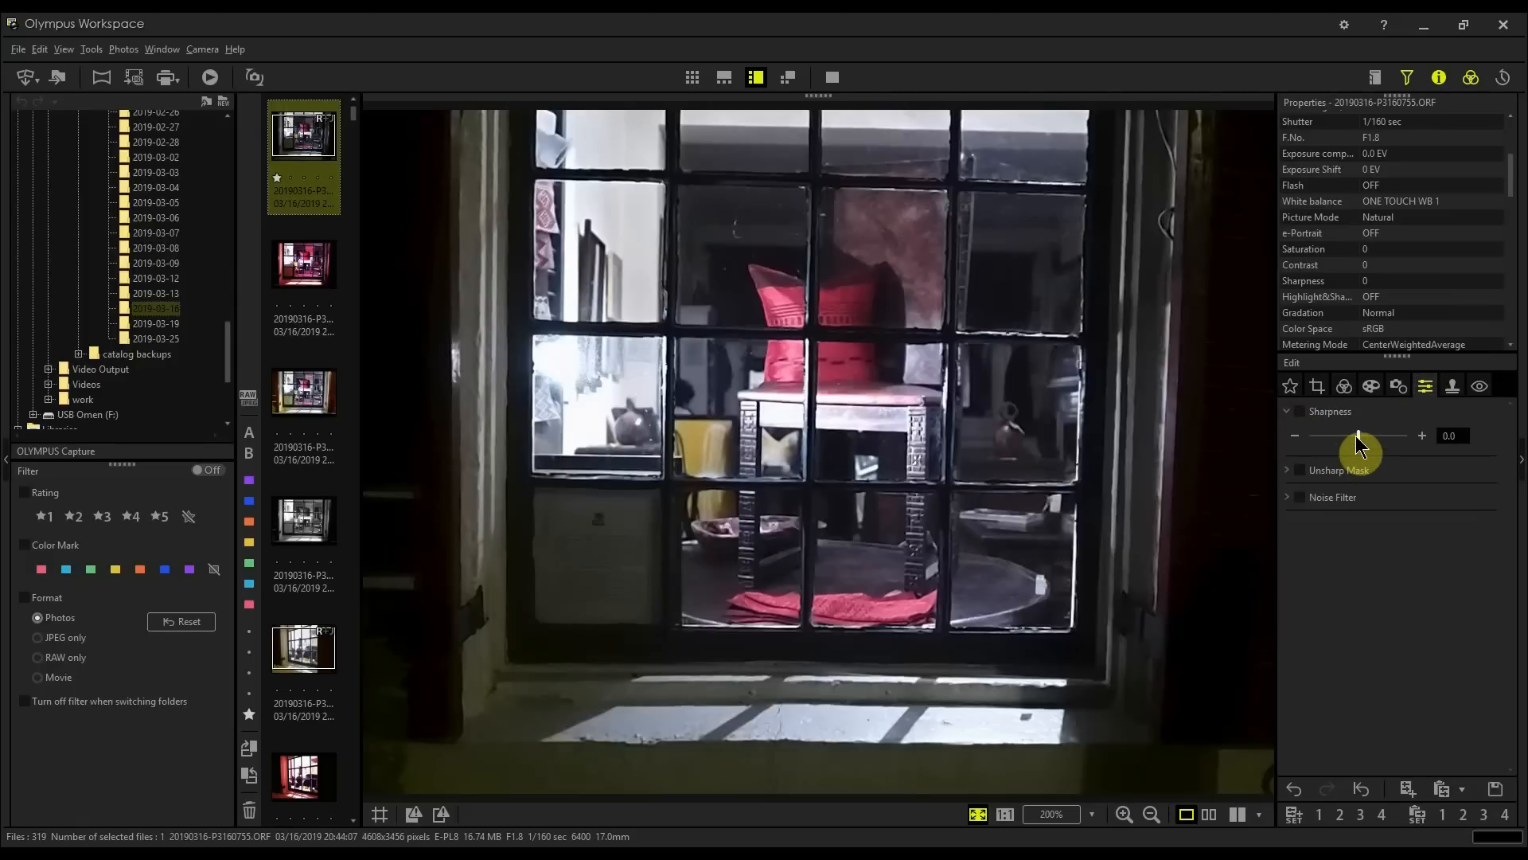
{"action": "left_click_drag", "start_coordinate": [1358, 436], "coordinate": [1311, 436]}
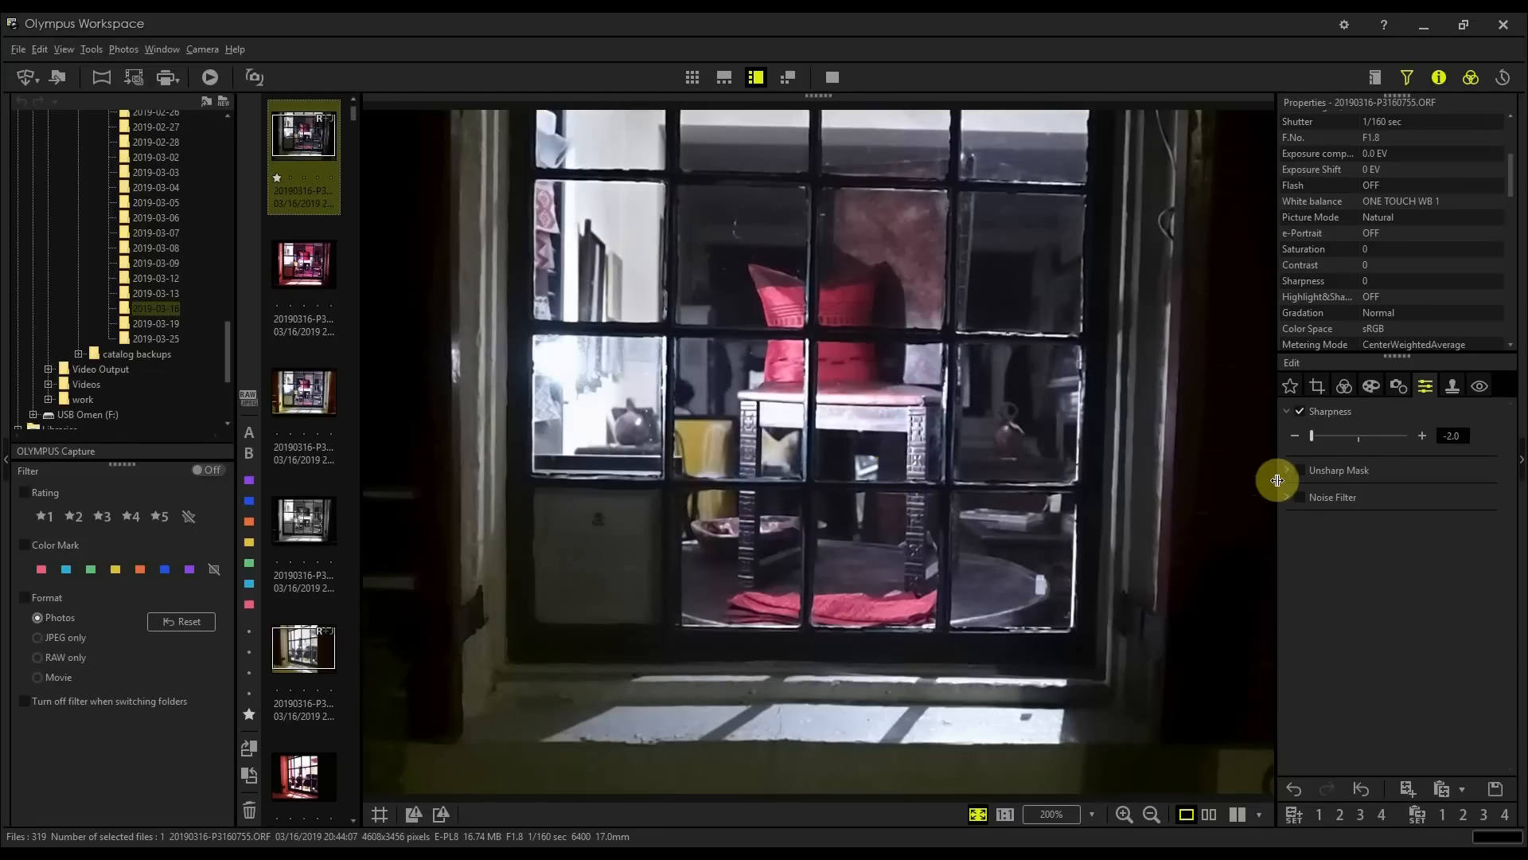
{"action": "left_click", "coordinate": [1287, 411]}
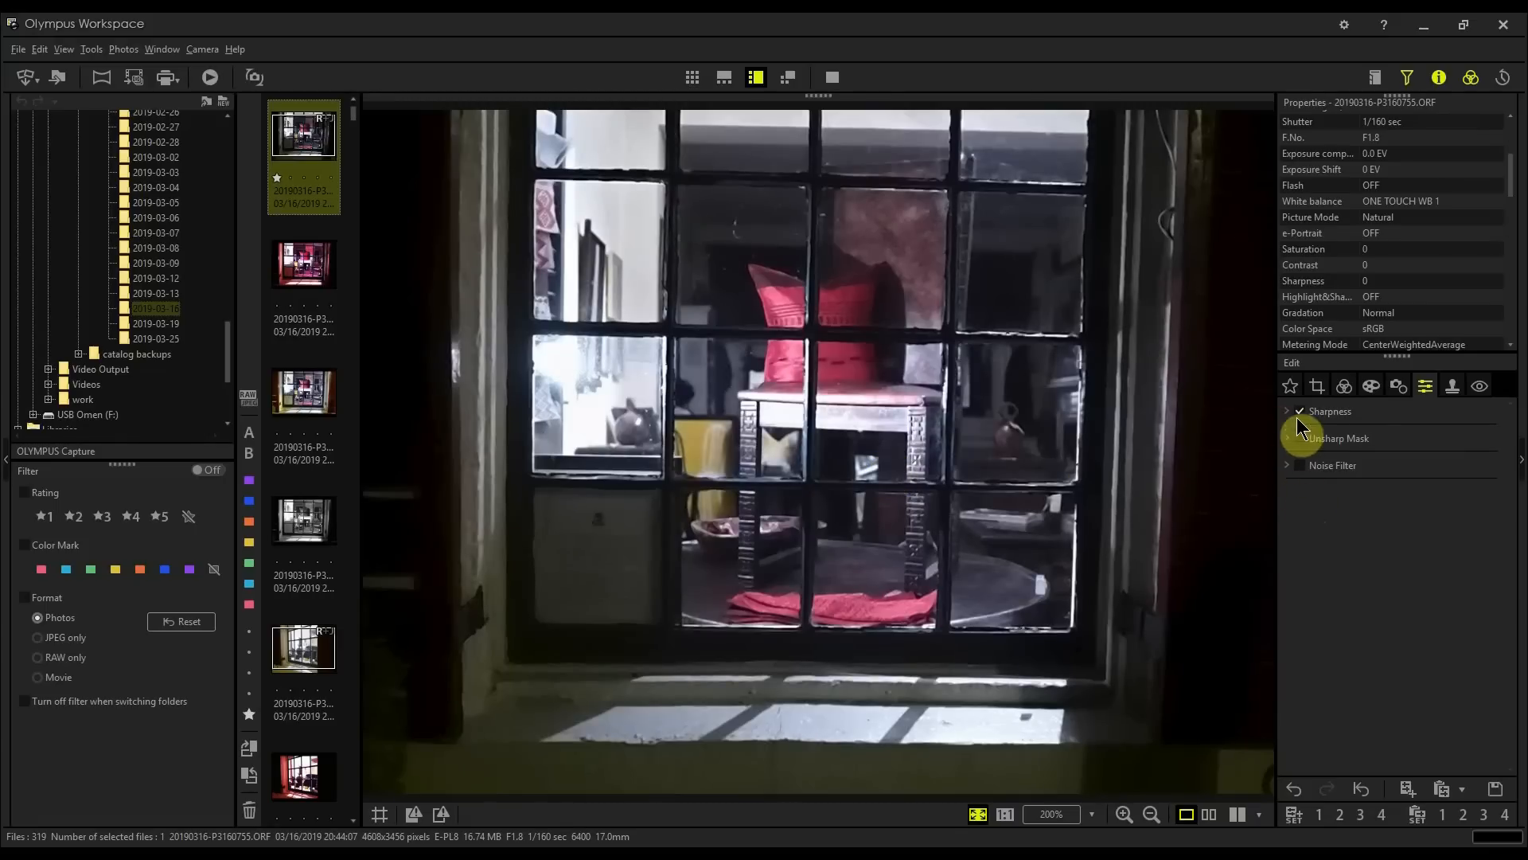
Step: Set the photo's Gradation to Low Key
{"action": "left_click", "coordinate": [1343, 386]}
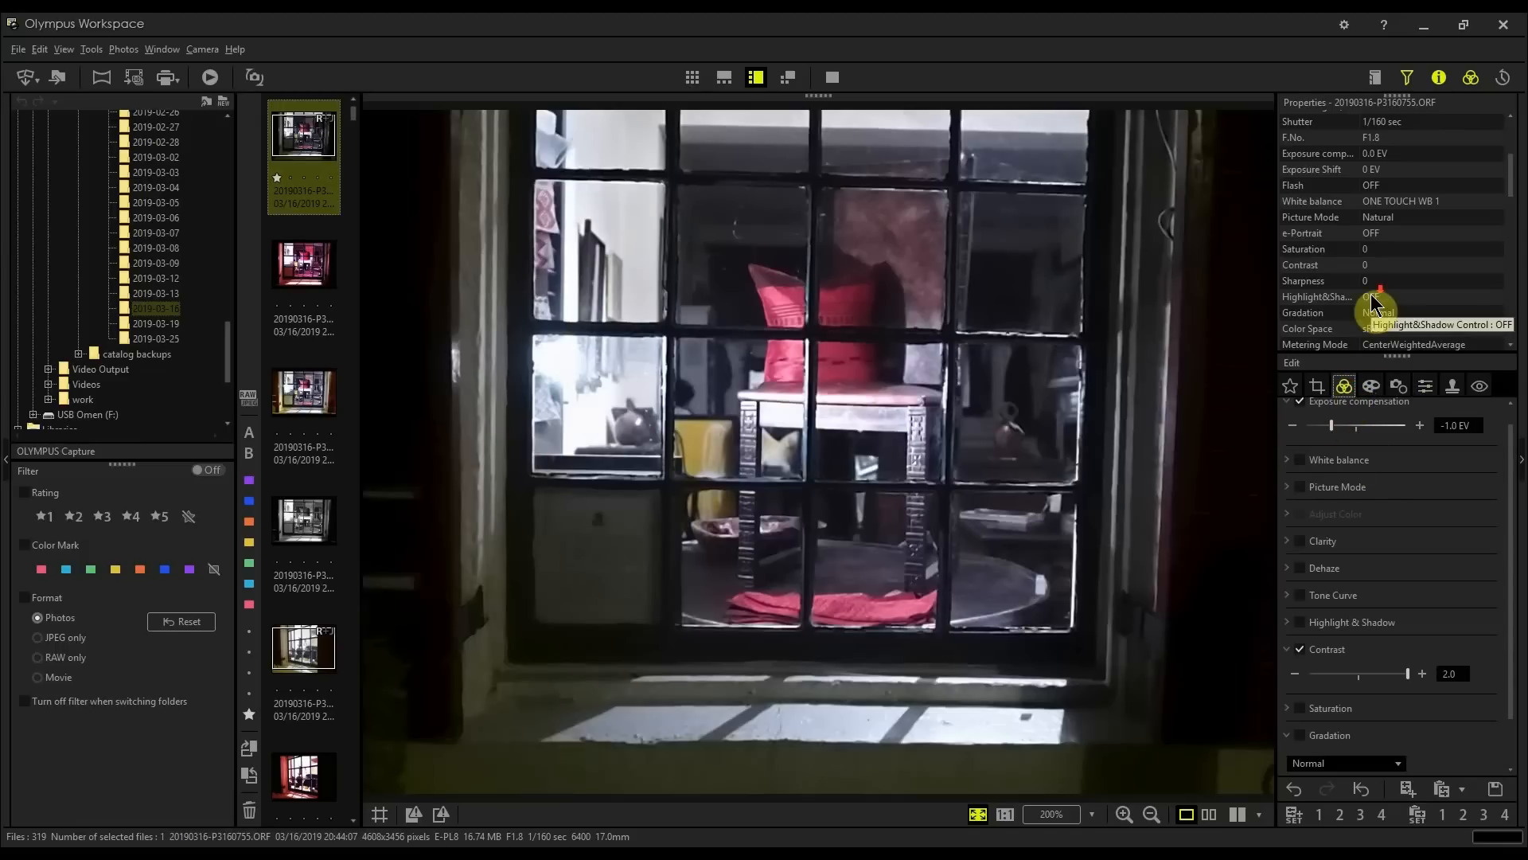
{"action": "scroll", "coordinate": [1373, 305], "scroll_direction": "down", "scroll_amount": 3}
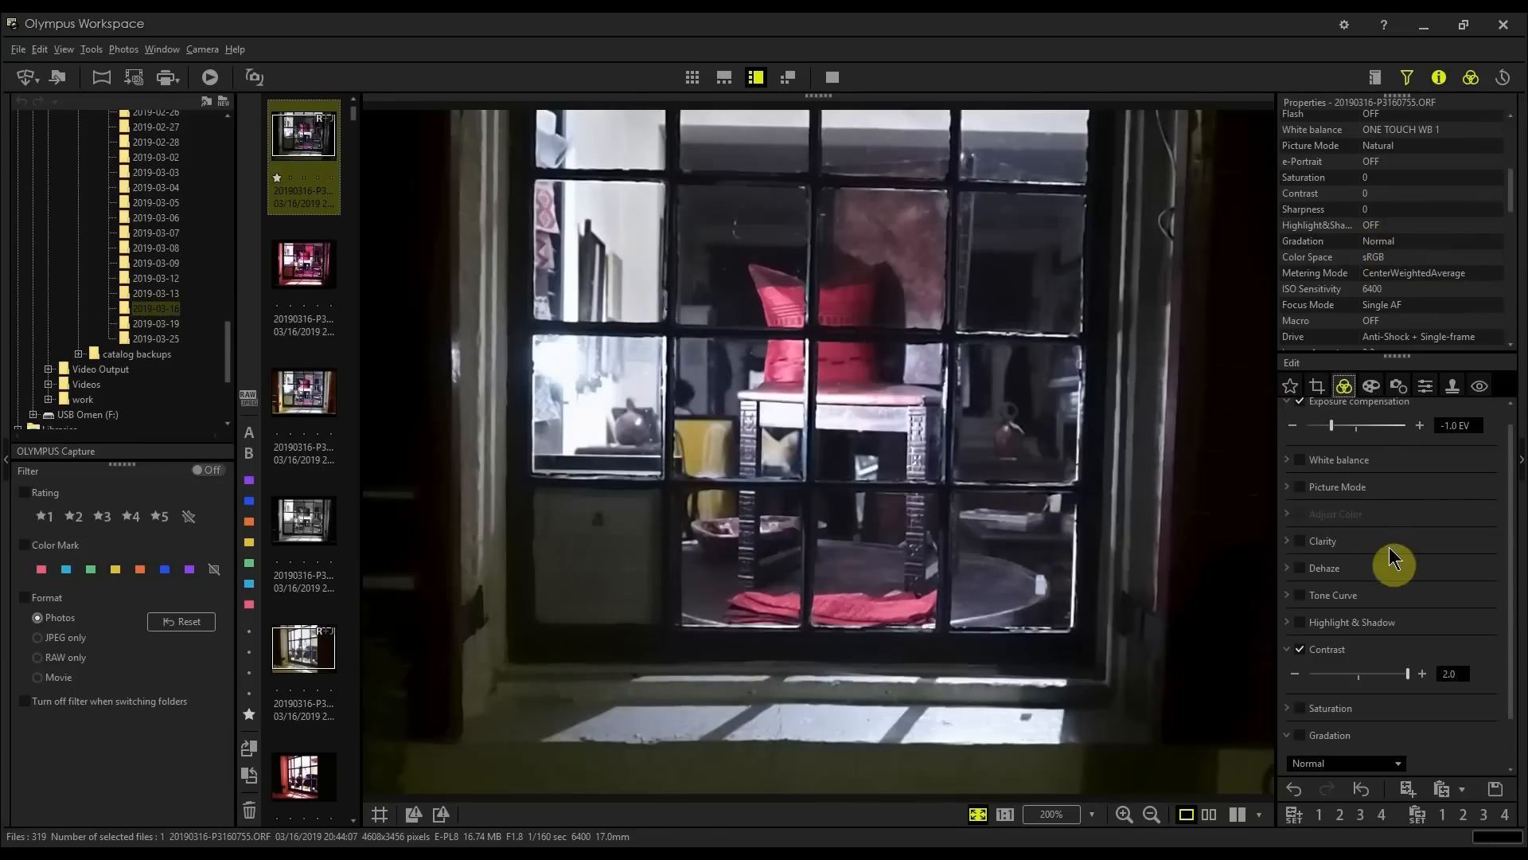
{"action": "scroll", "coordinate": [1450, 708], "scroll_direction": "down", "scroll_amount": 1}
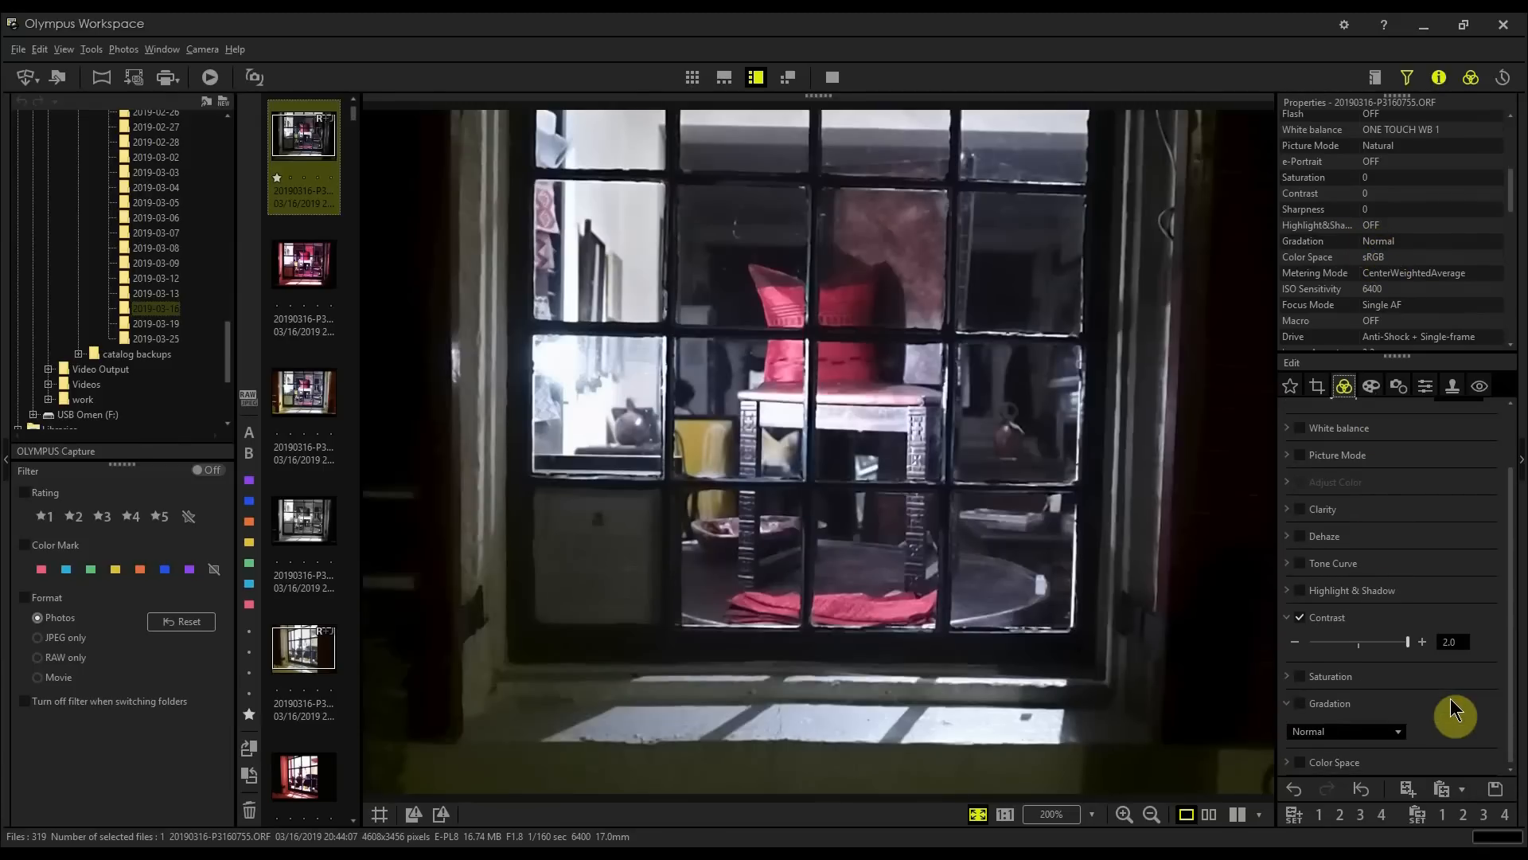
{"action": "left_click", "coordinate": [1389, 731]}
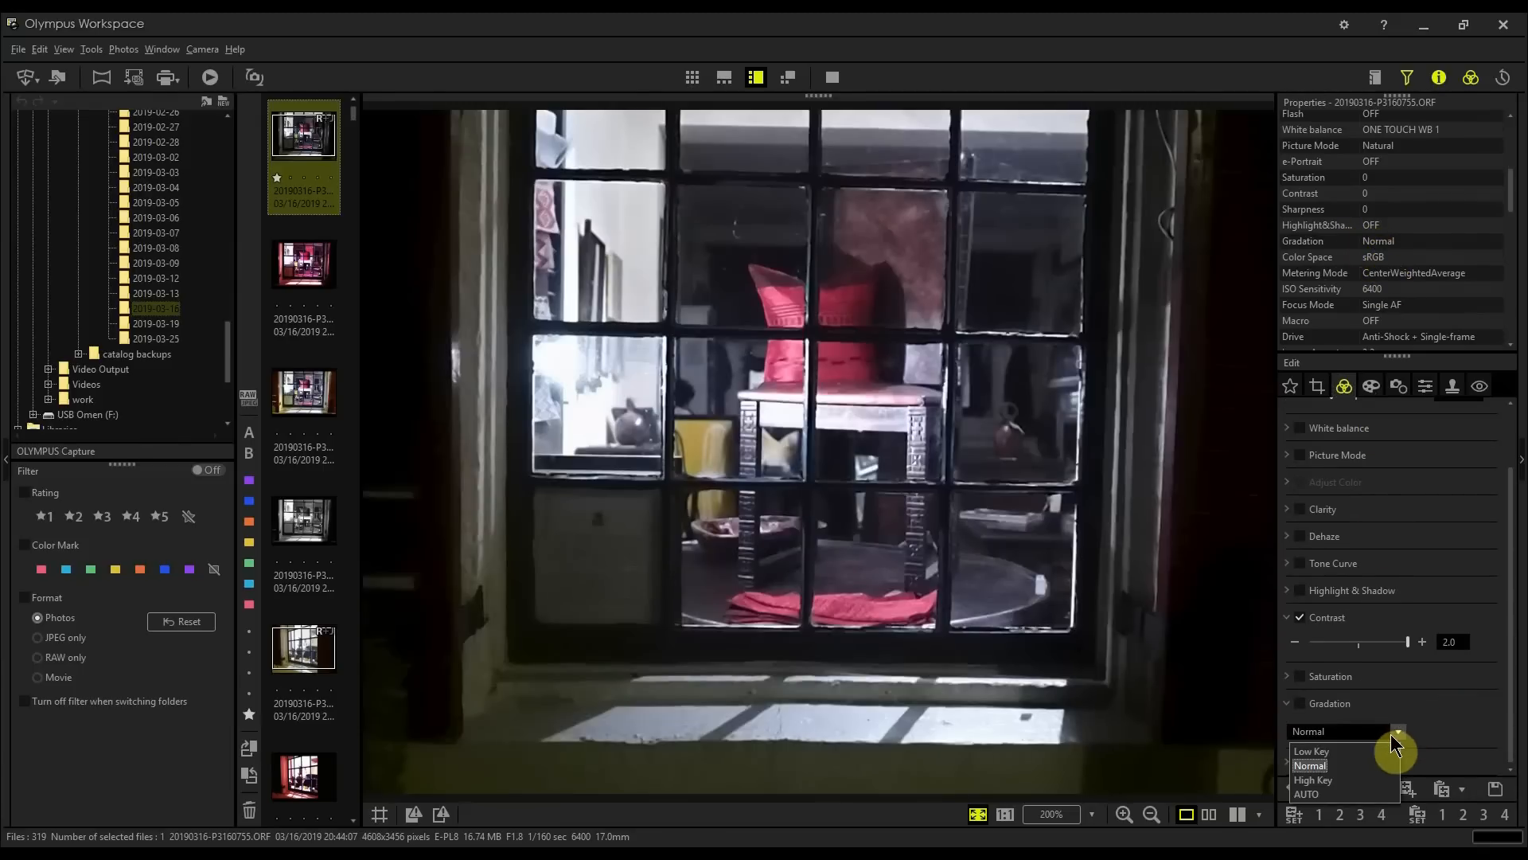
{"action": "left_click", "coordinate": [1323, 752]}
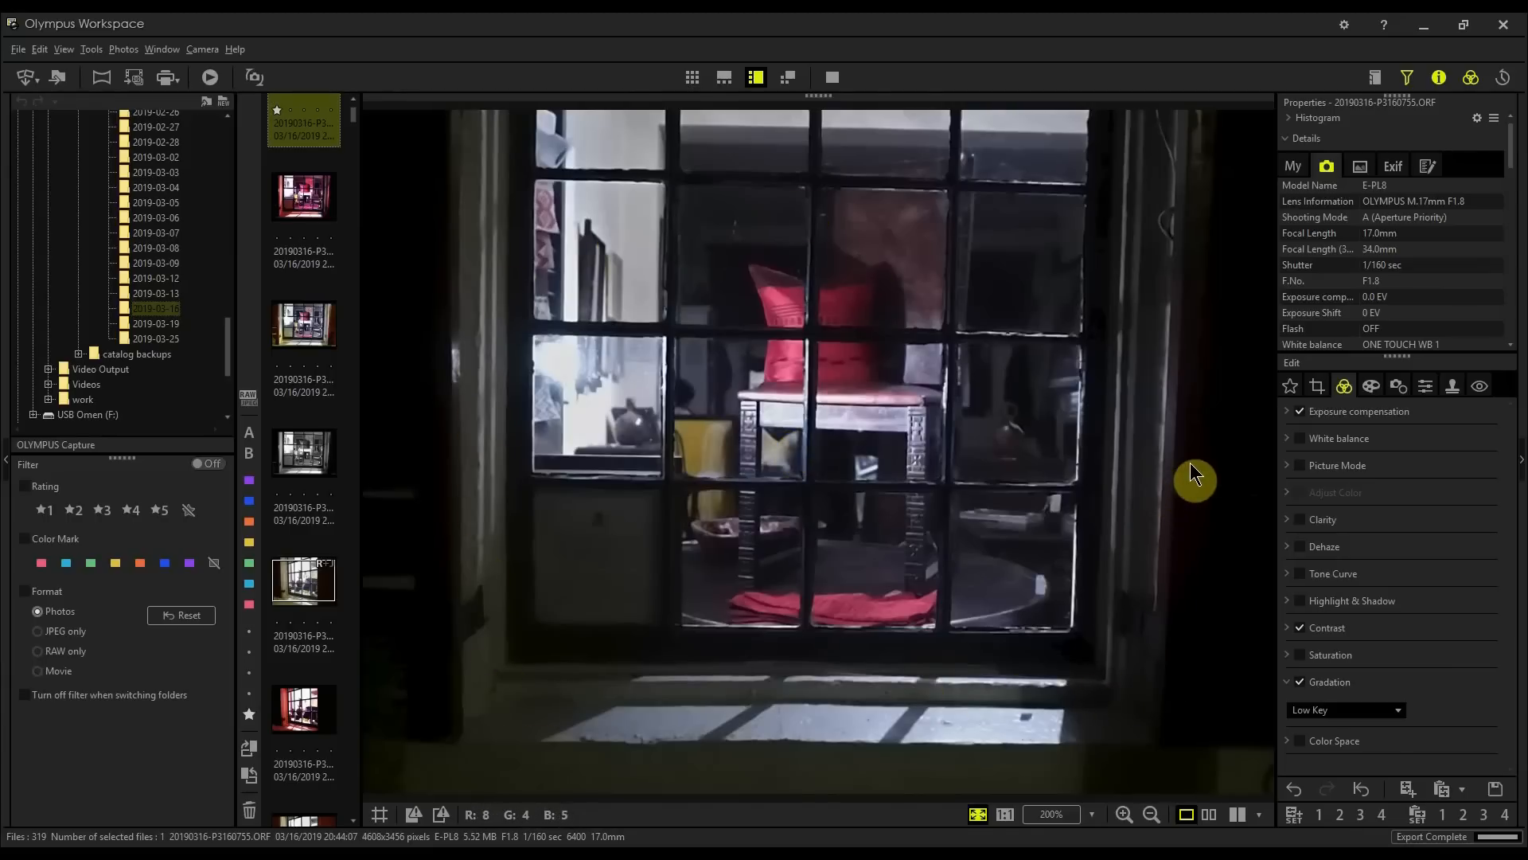
Step: Enable Crop and choose the 1:1 (6:6) aspect ratio
{"action": "left_click", "coordinate": [1371, 387]}
{"action": "left_click", "coordinate": [1398, 388]}
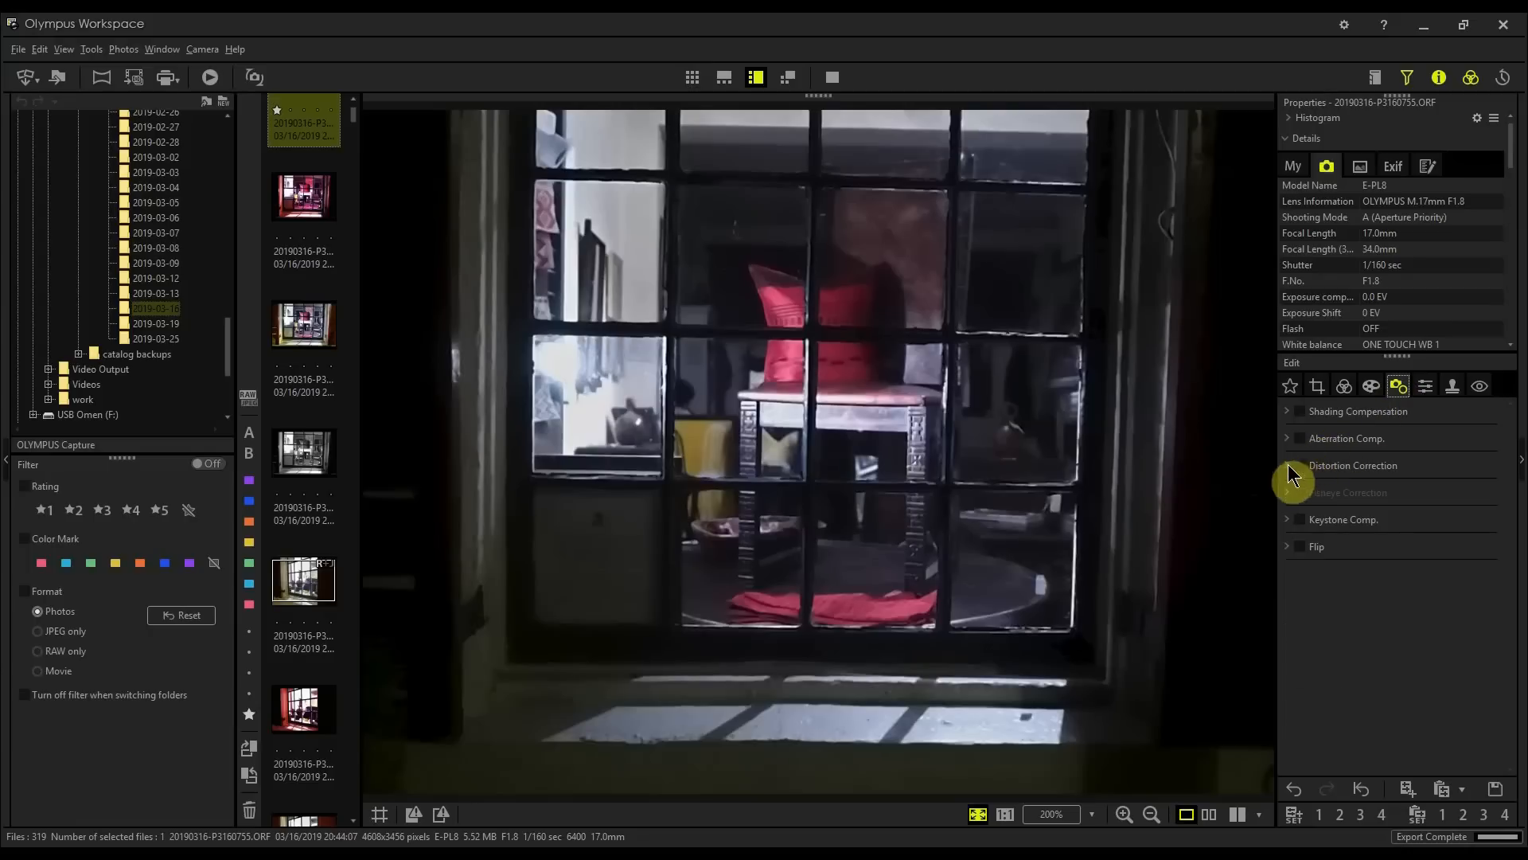
{"action": "left_click", "coordinate": [1342, 389]}
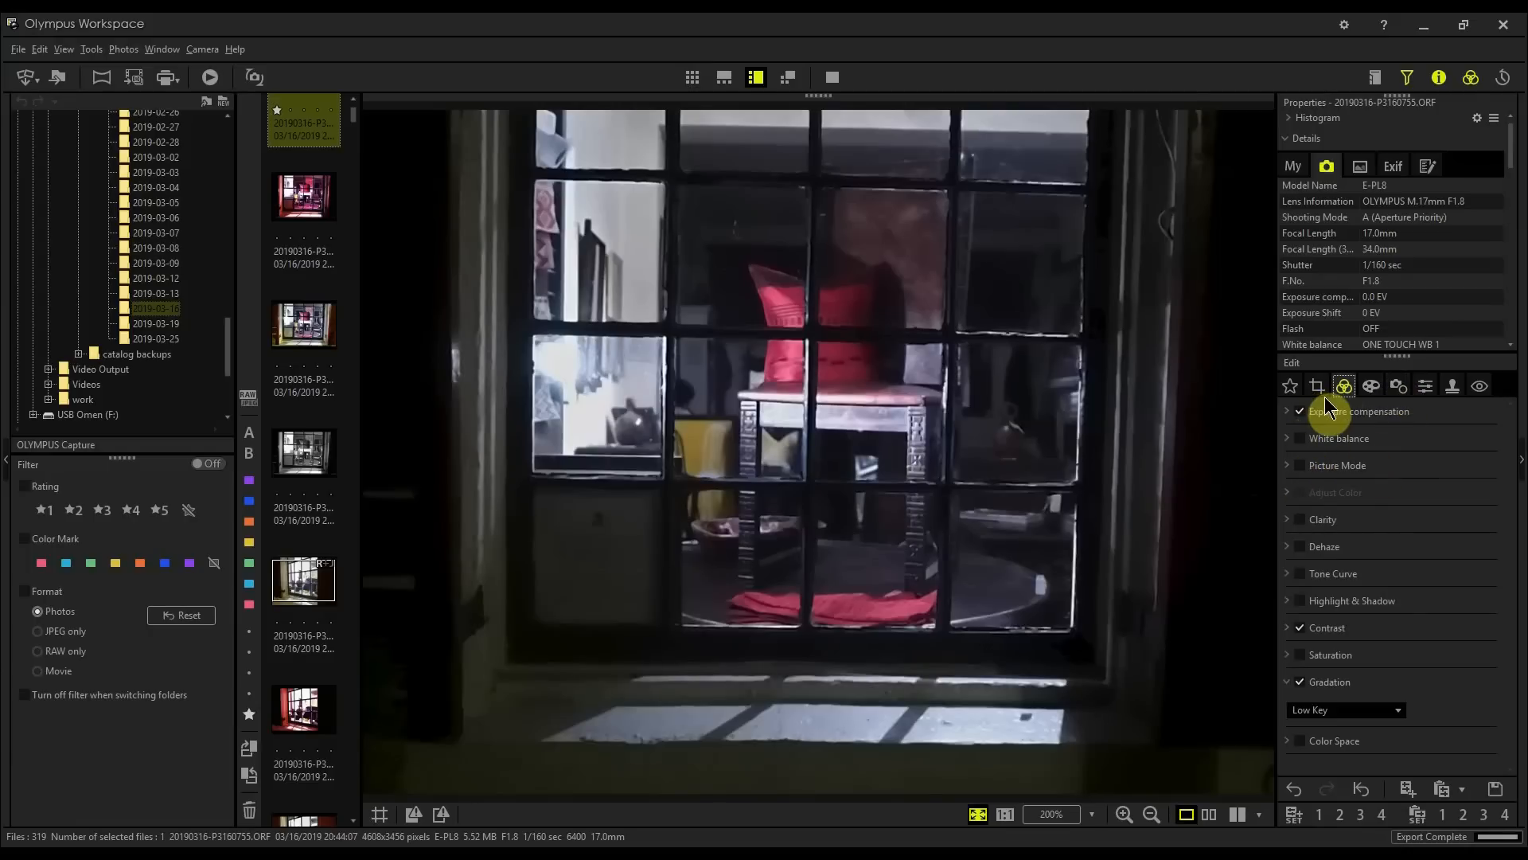
{"action": "left_click", "coordinate": [1319, 388]}
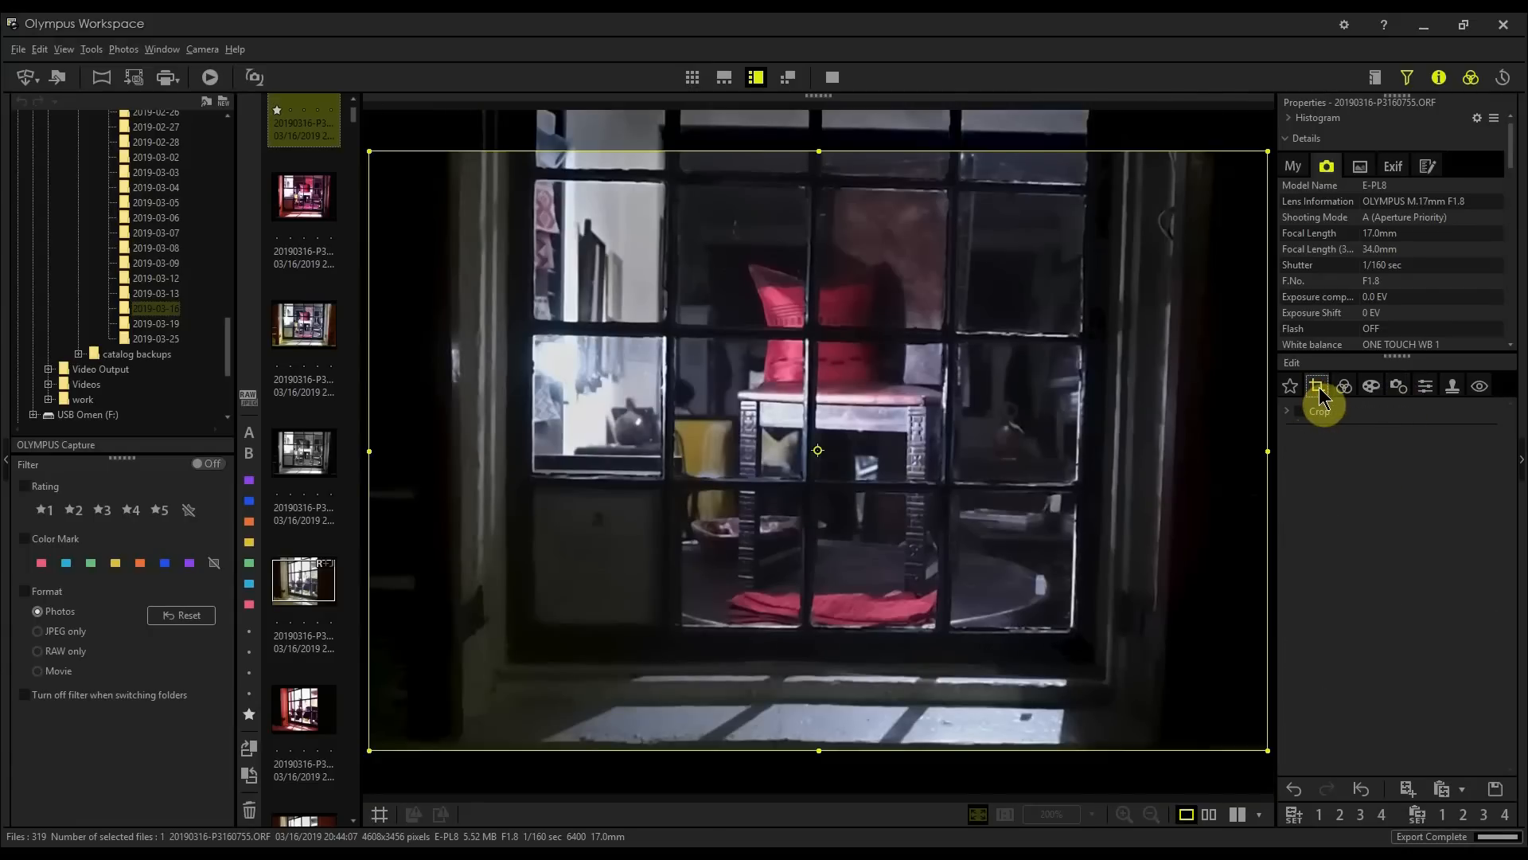
{"action": "left_click", "coordinate": [1291, 412]}
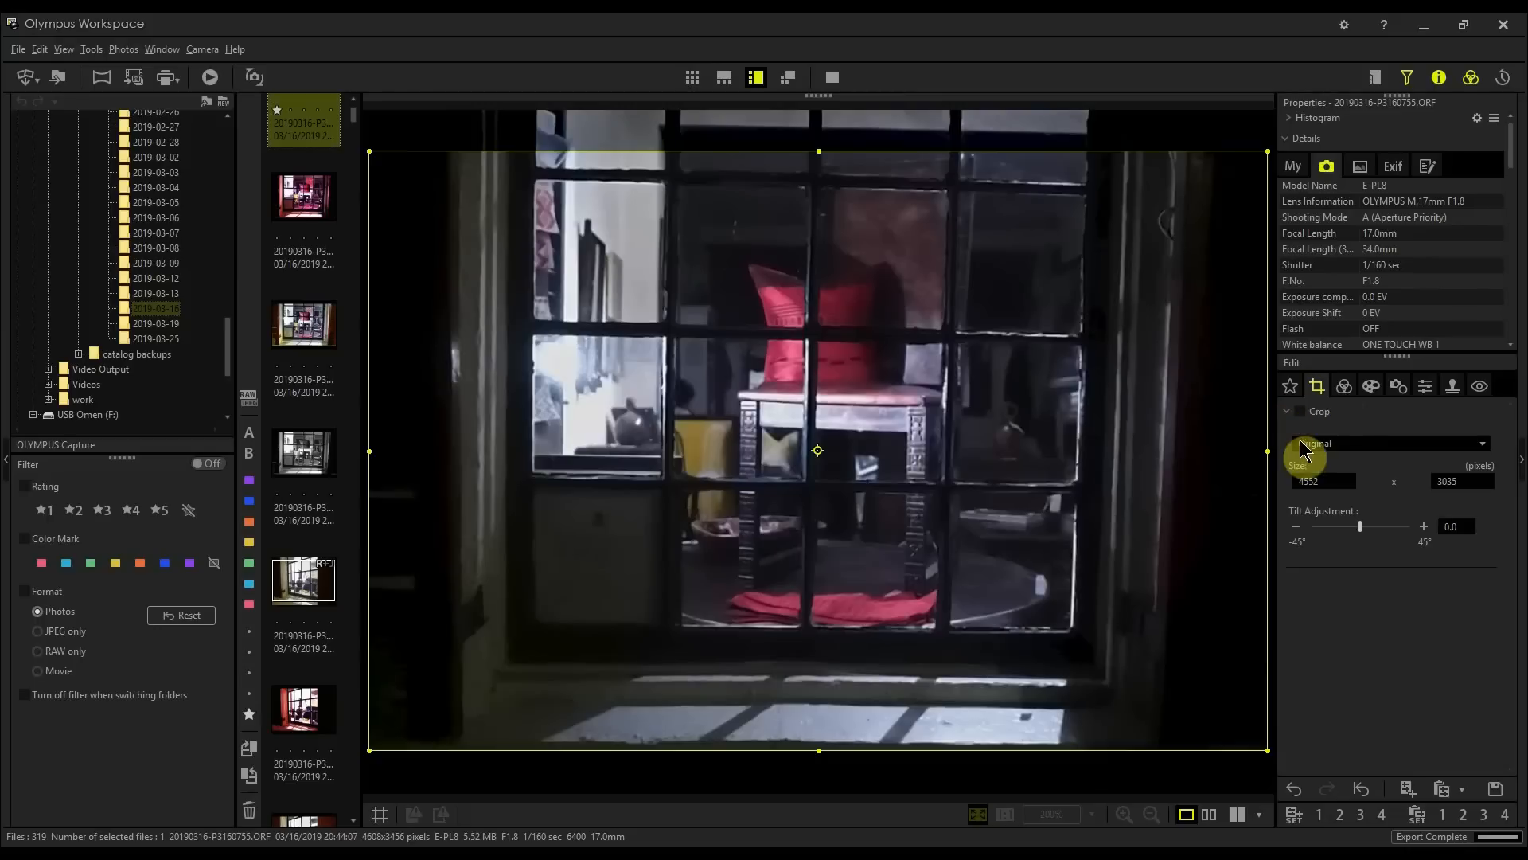
{"action": "left_click", "coordinate": [1343, 445]}
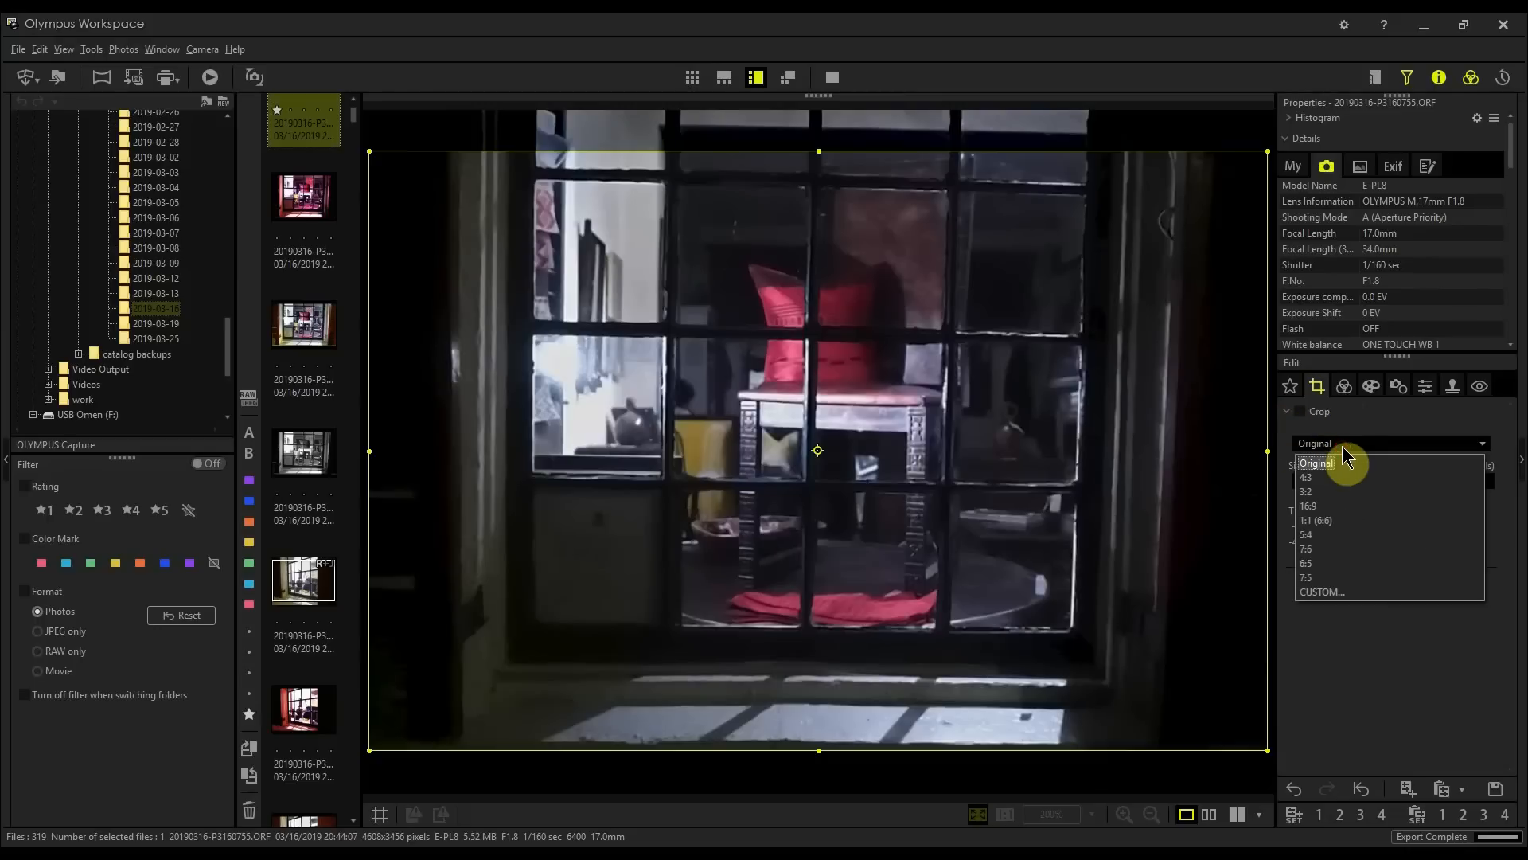
{"action": "left_click", "coordinate": [1317, 521]}
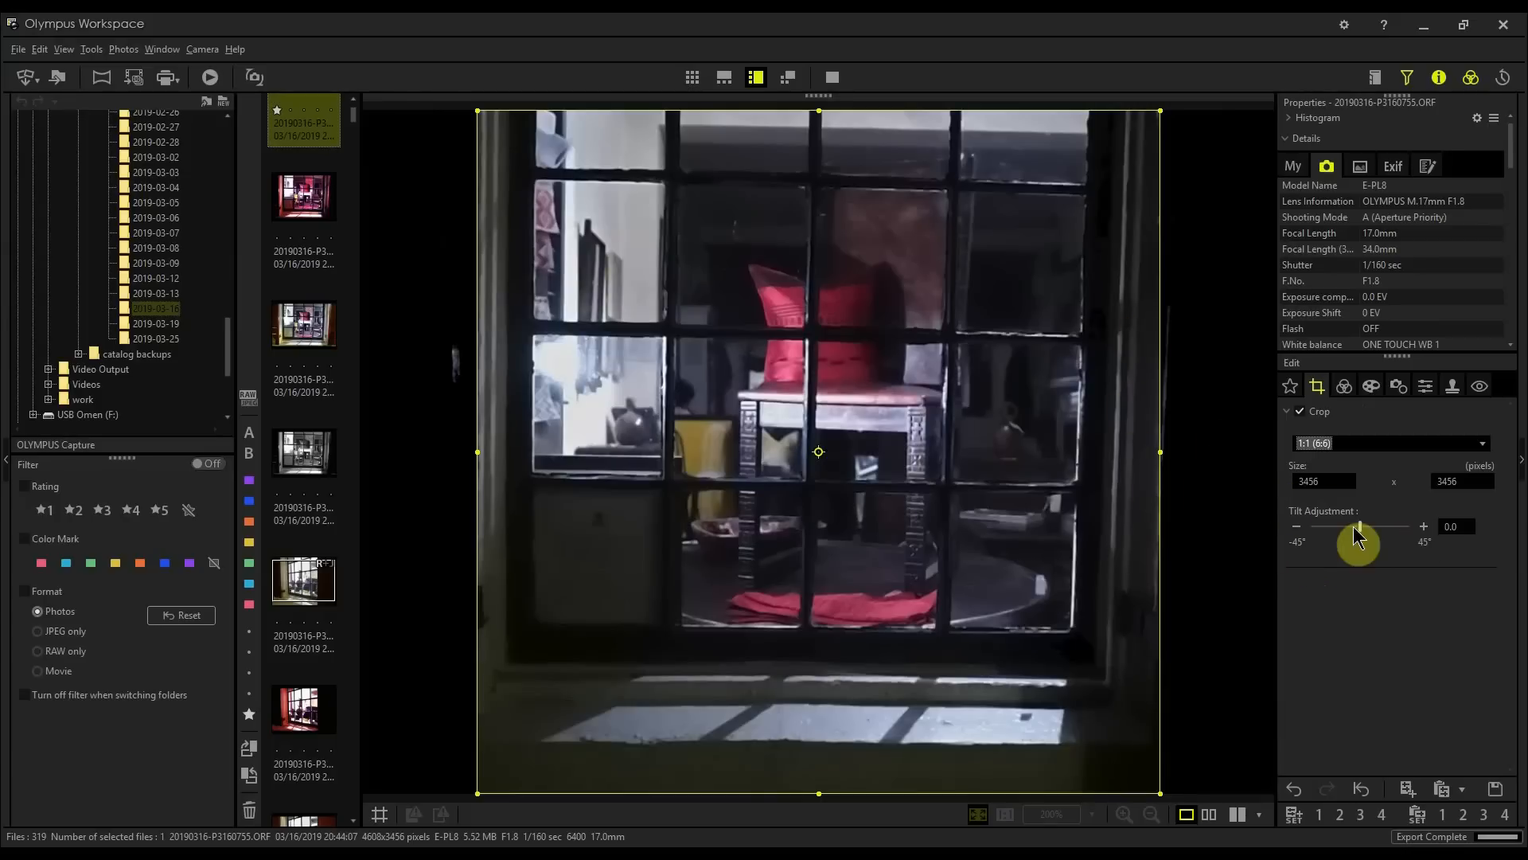
Step: Set the crop's tilt adjustment to -0.9
{"action": "left_click", "coordinate": [1299, 532]}
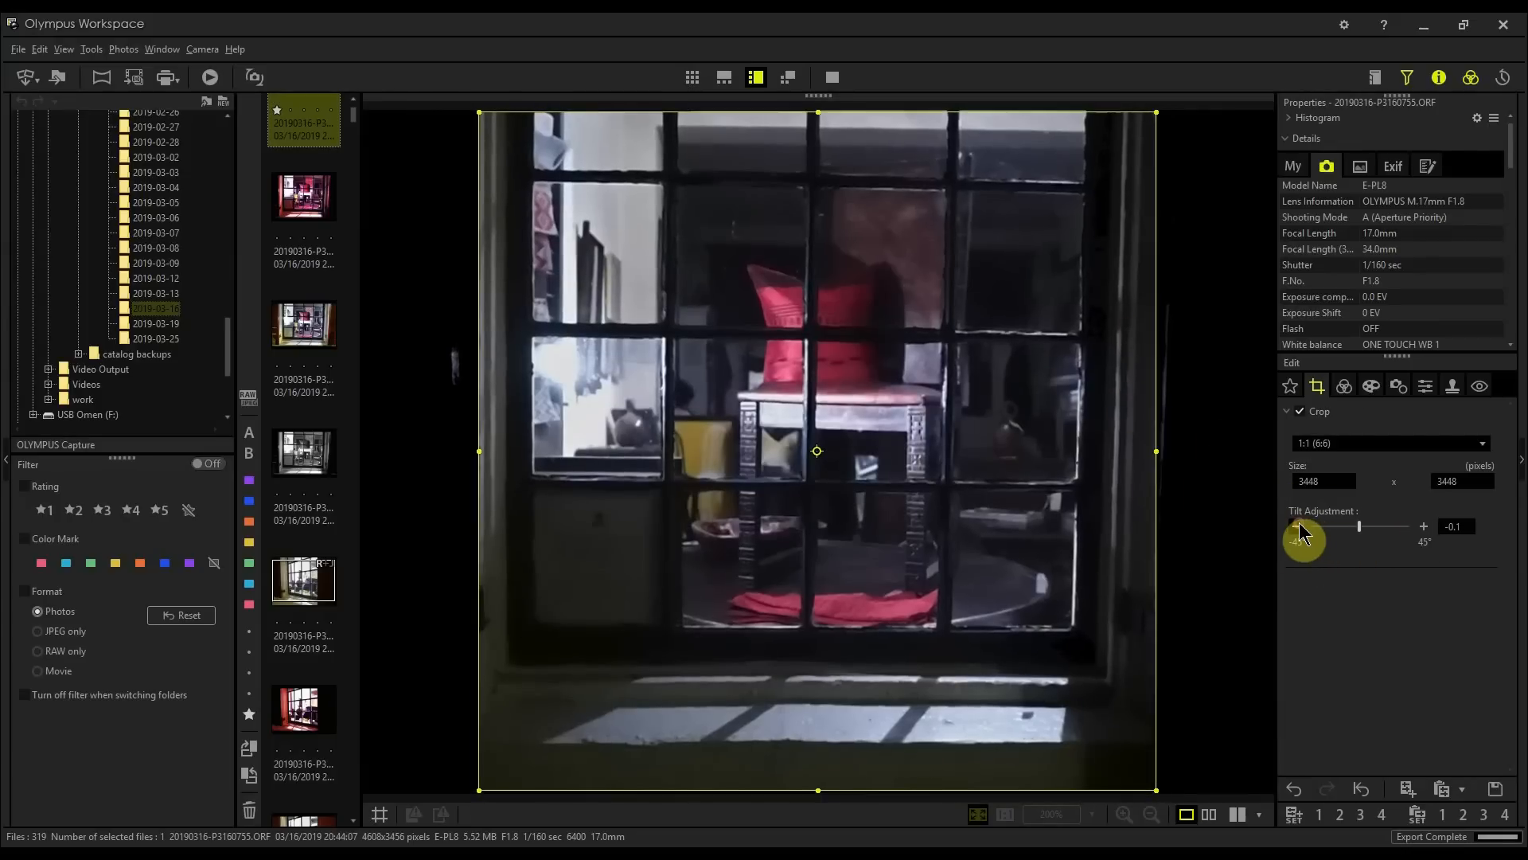
{"action": "left_click", "coordinate": [1299, 526]}
{"action": "left_click", "coordinate": [1299, 525]}
{"action": "left_click", "coordinate": [1299, 525]}
{"action": "left_click", "coordinate": [1299, 525]}
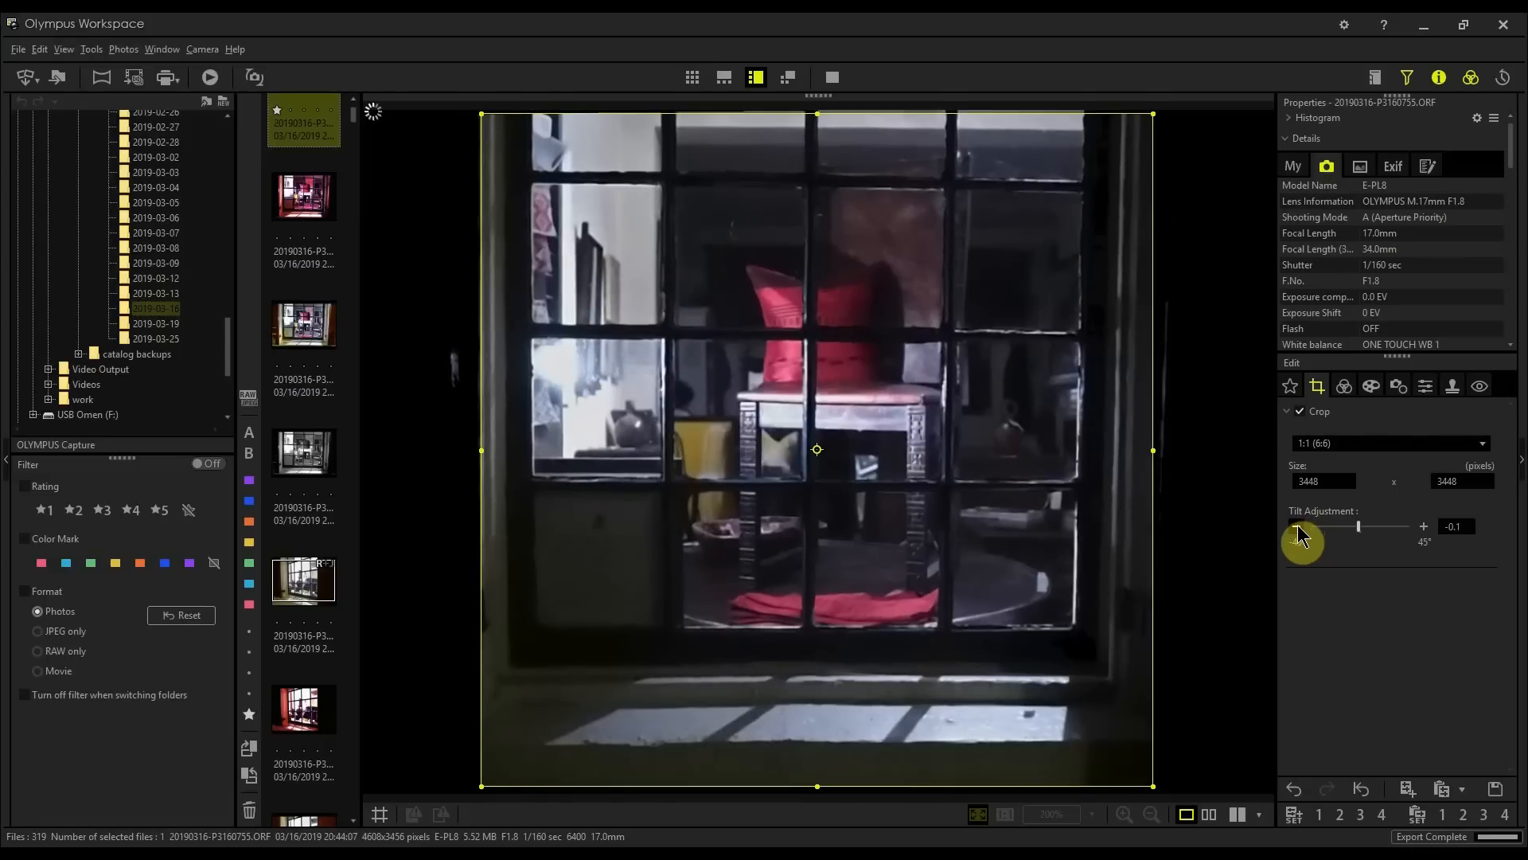
{"action": "left_click", "coordinate": [1298, 527]}
{"action": "left_click", "coordinate": [1298, 527]}
{"action": "left_click", "coordinate": [1298, 527]}
{"action": "left_click", "coordinate": [1298, 527]}
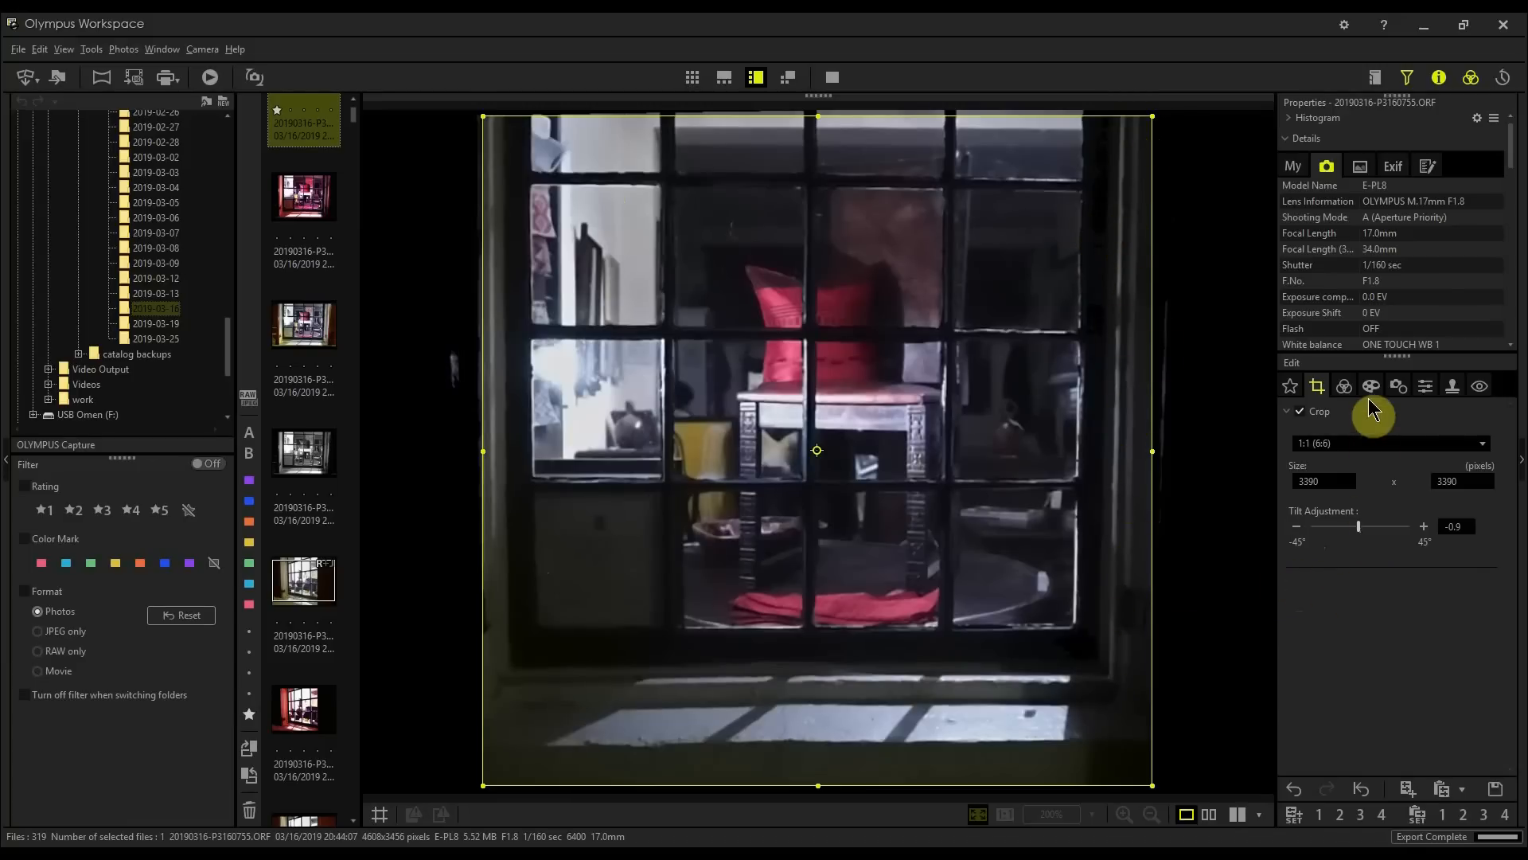
Step: Enable Keystone Comp. and set its horizontal correction to -5
{"action": "left_click", "coordinate": [1425, 388]}
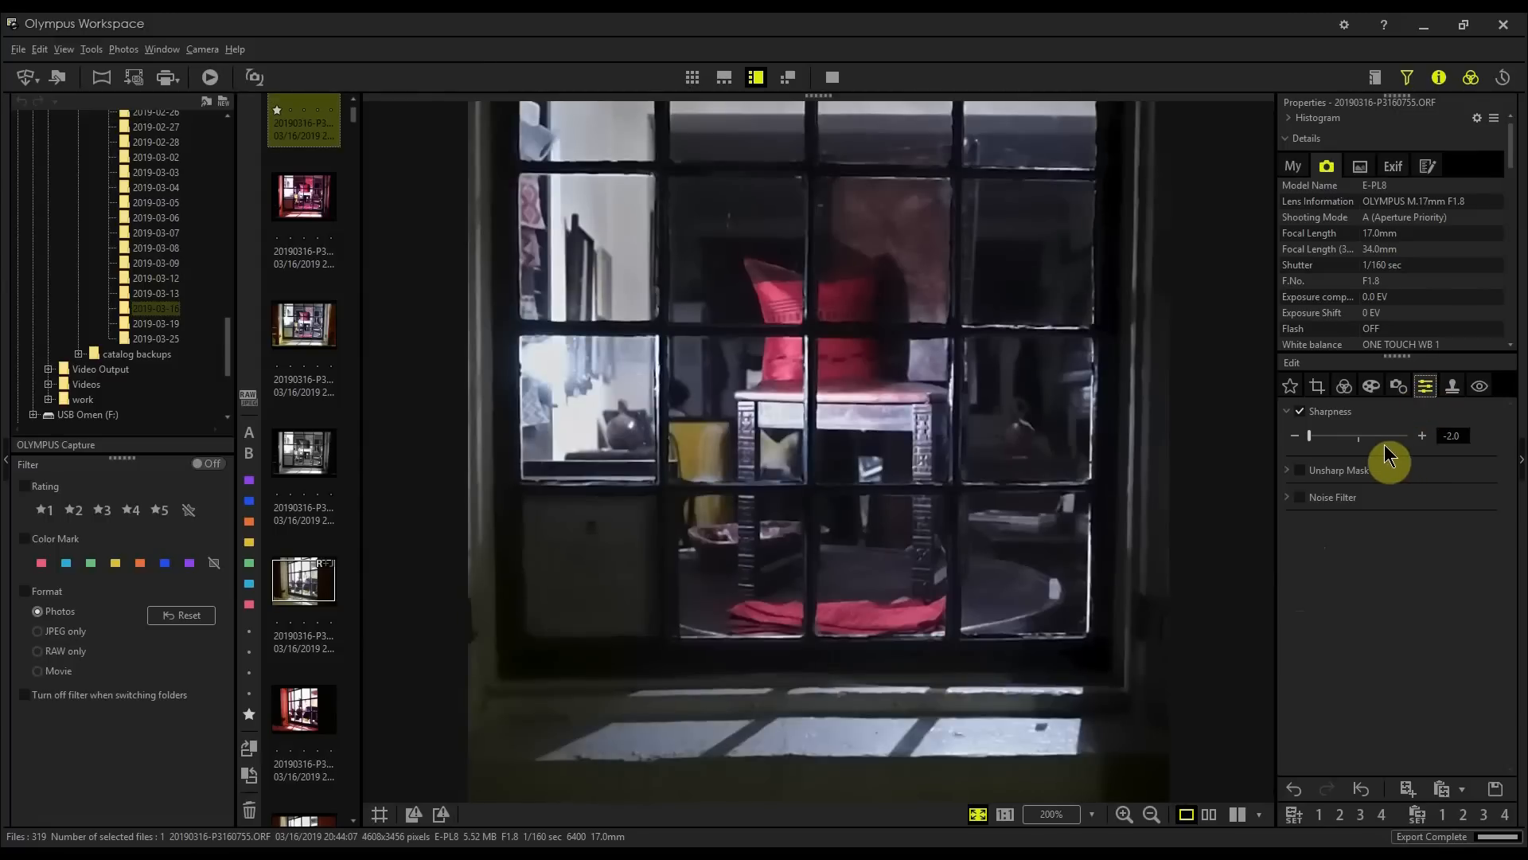
{"action": "left_click", "coordinate": [1393, 394]}
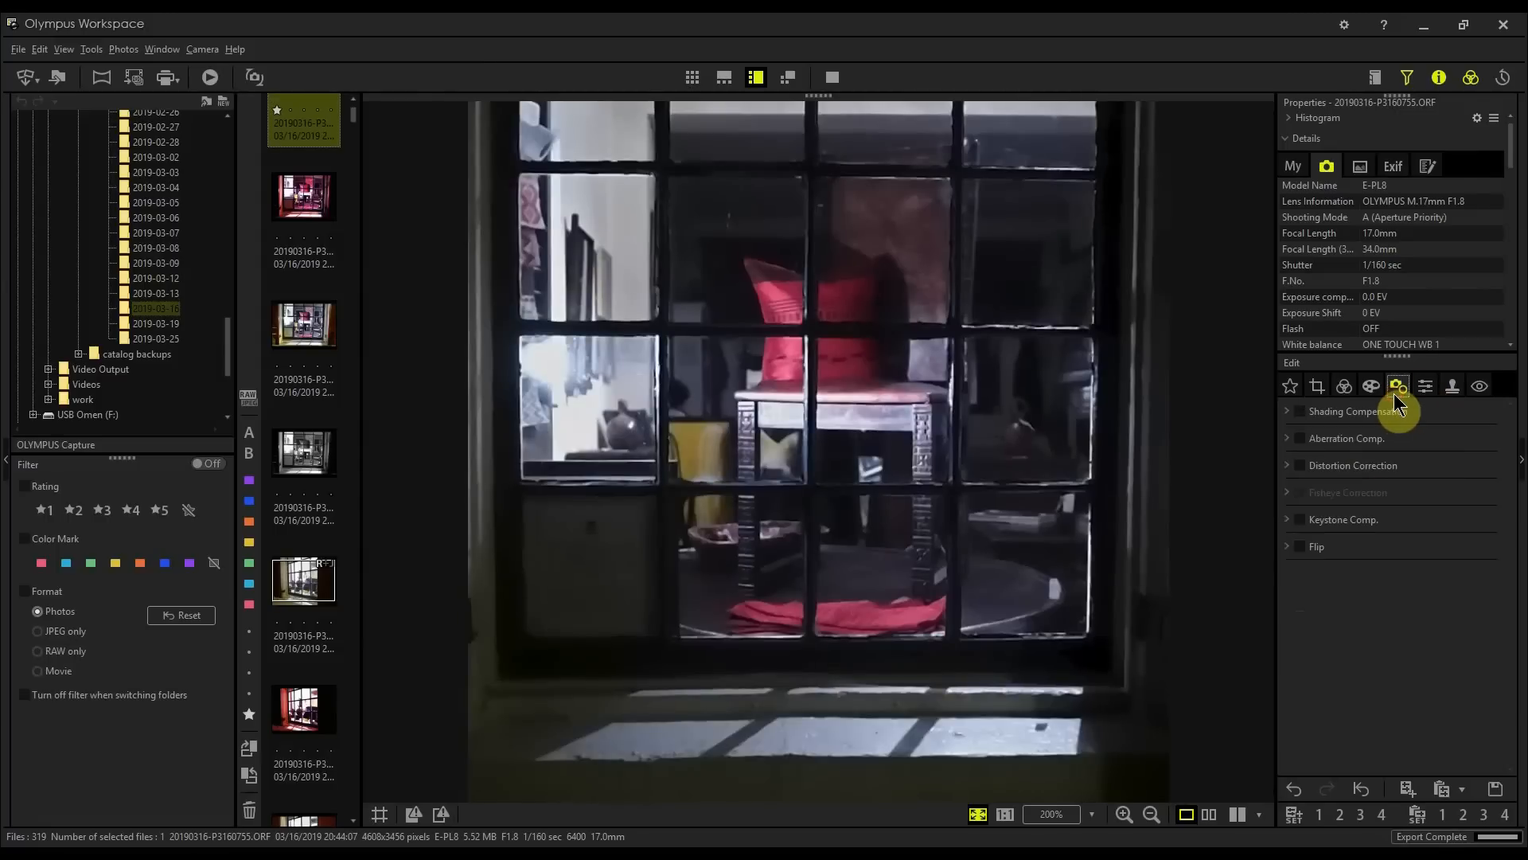
{"action": "left_click", "coordinate": [1291, 519]}
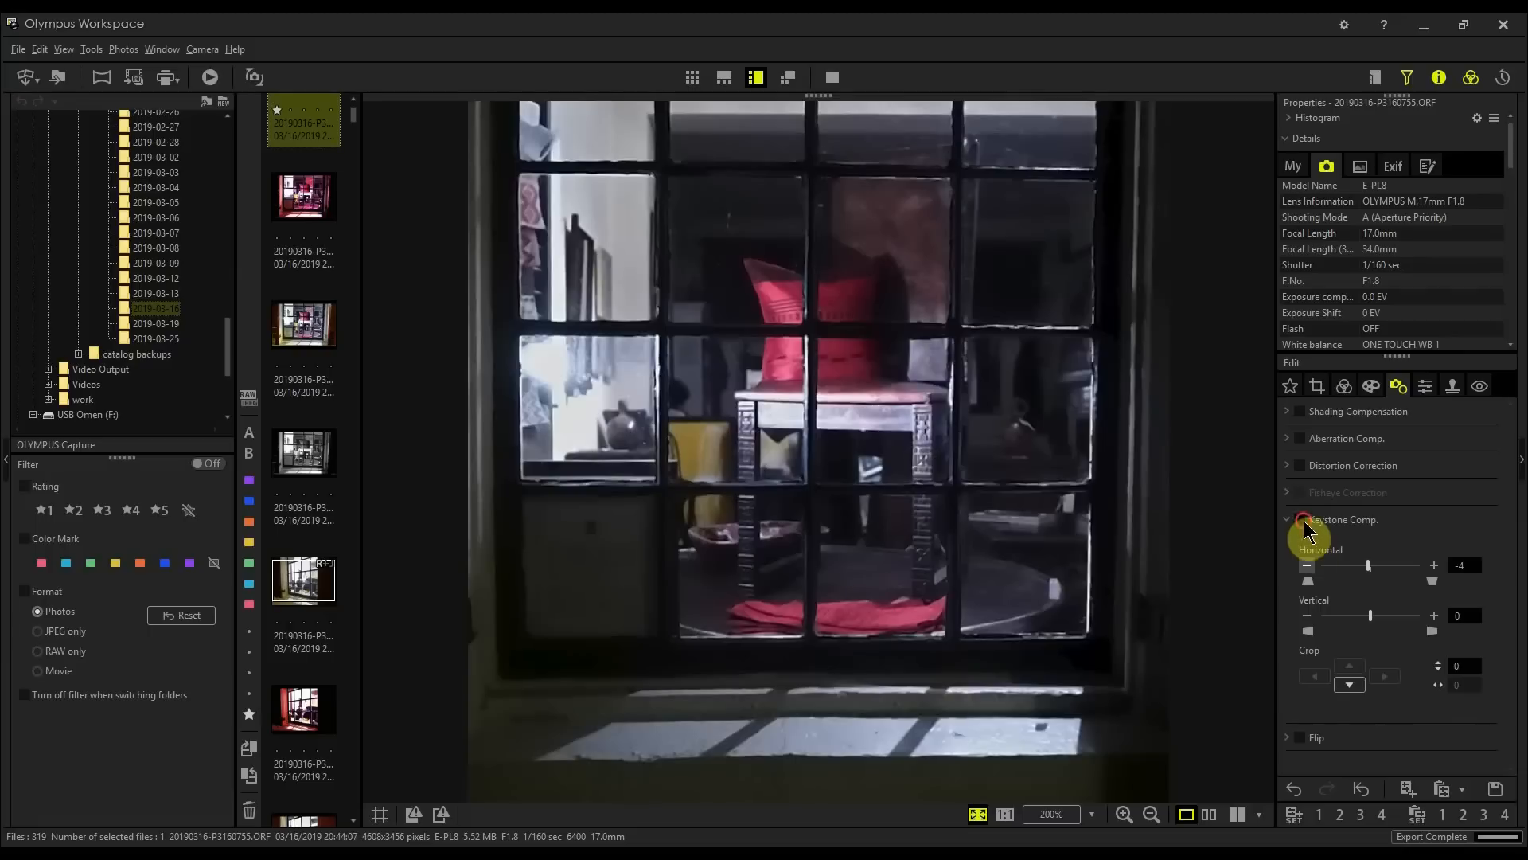
{"action": "left_click", "coordinate": [1300, 520]}
{"action": "left_click", "coordinate": [1307, 566]}
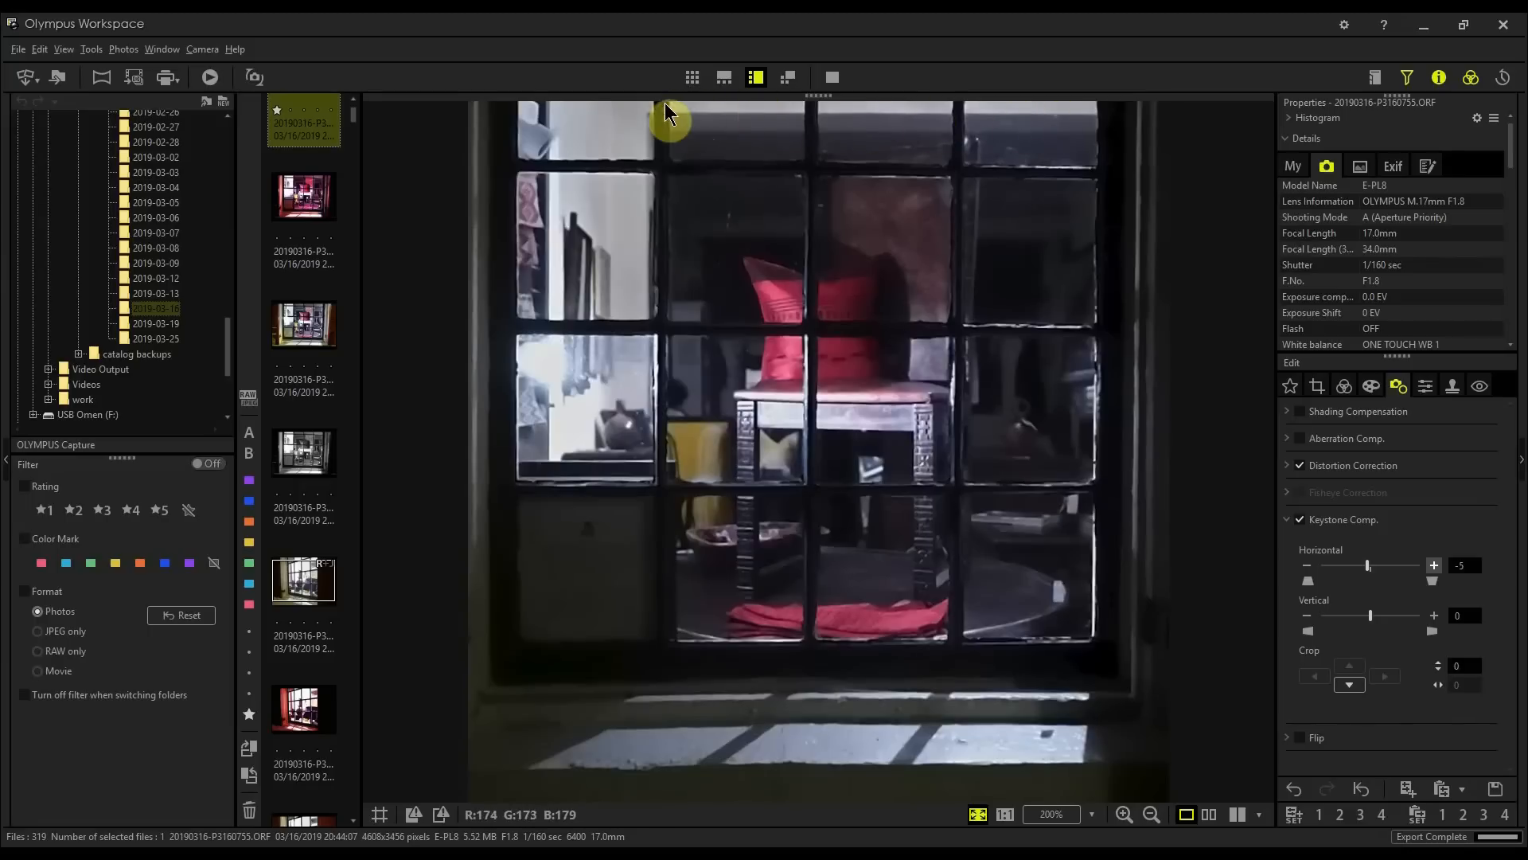
Step: Resize and reposition the square crop frame to about 3132 × 3132 pixels around the window
{"action": "left_click", "coordinate": [1324, 386]}
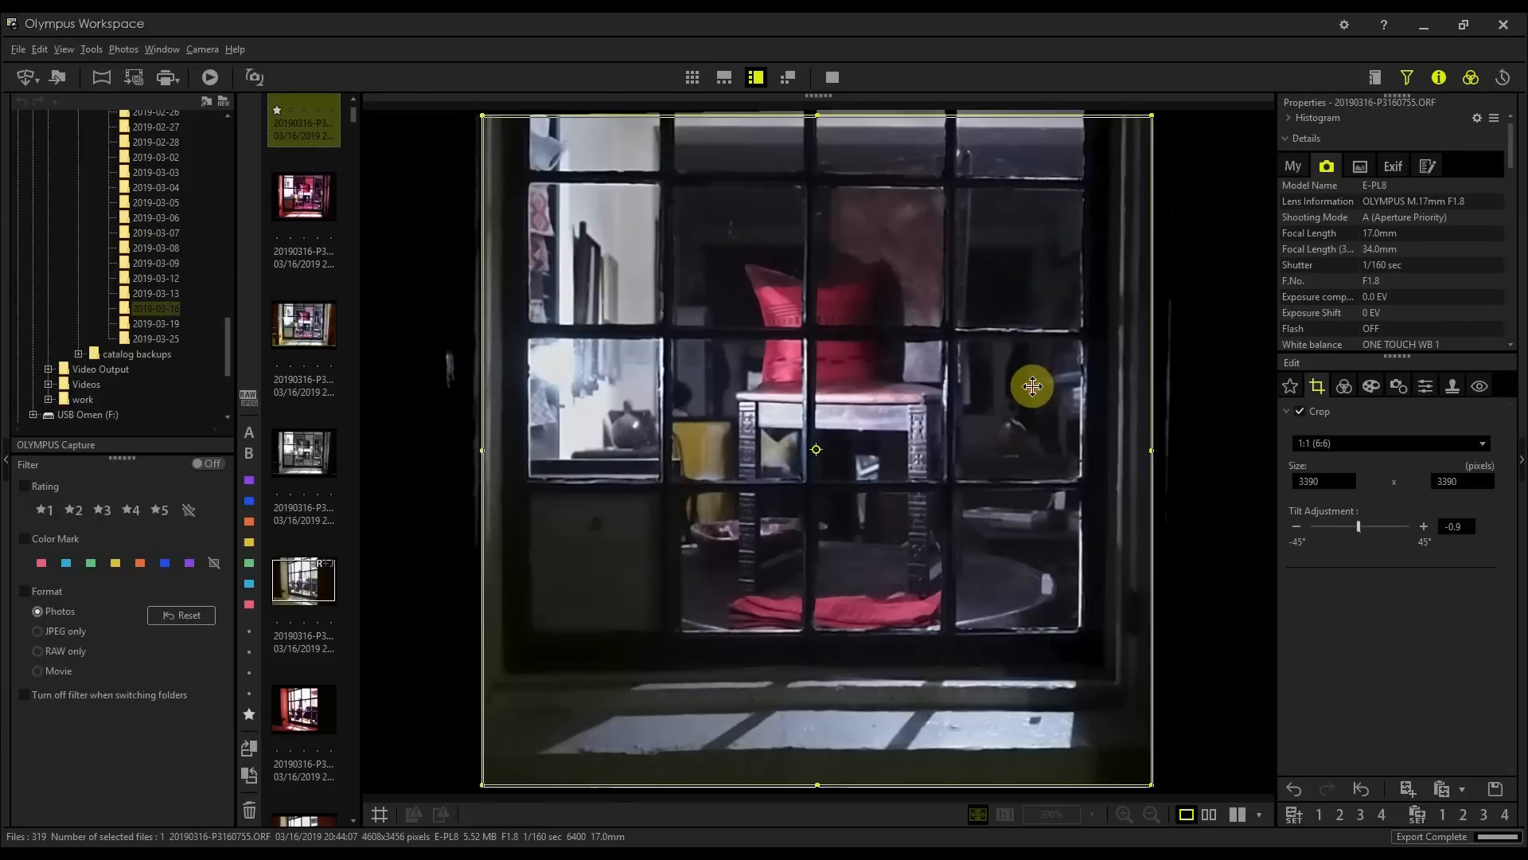
{"action": "left_click_drag", "start_coordinate": [1032, 386], "coordinate": [1036, 320]}
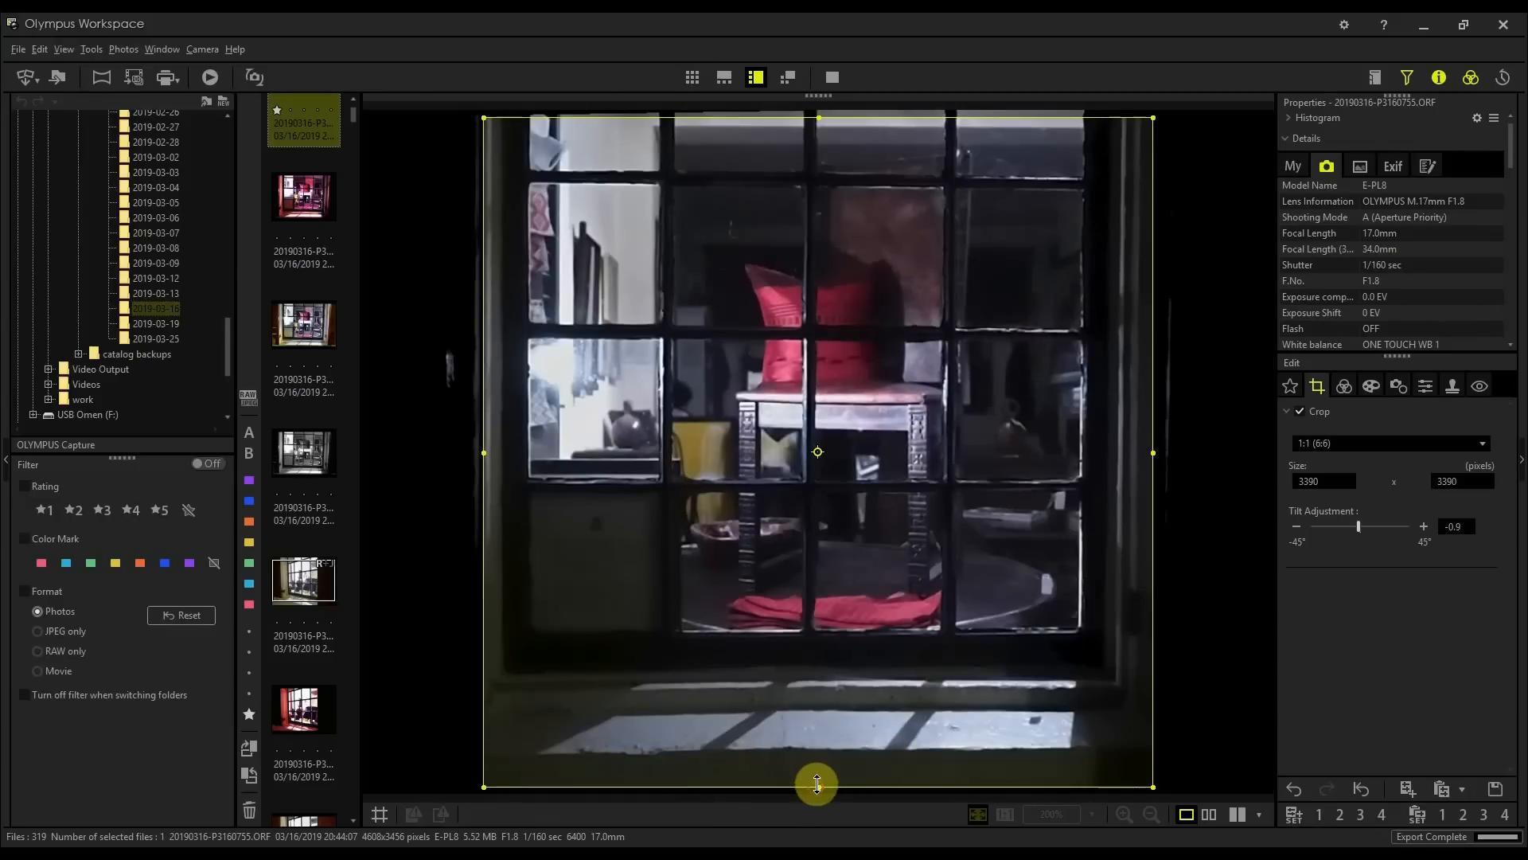
{"action": "left_click_drag", "start_coordinate": [817, 784], "coordinate": [817, 749]}
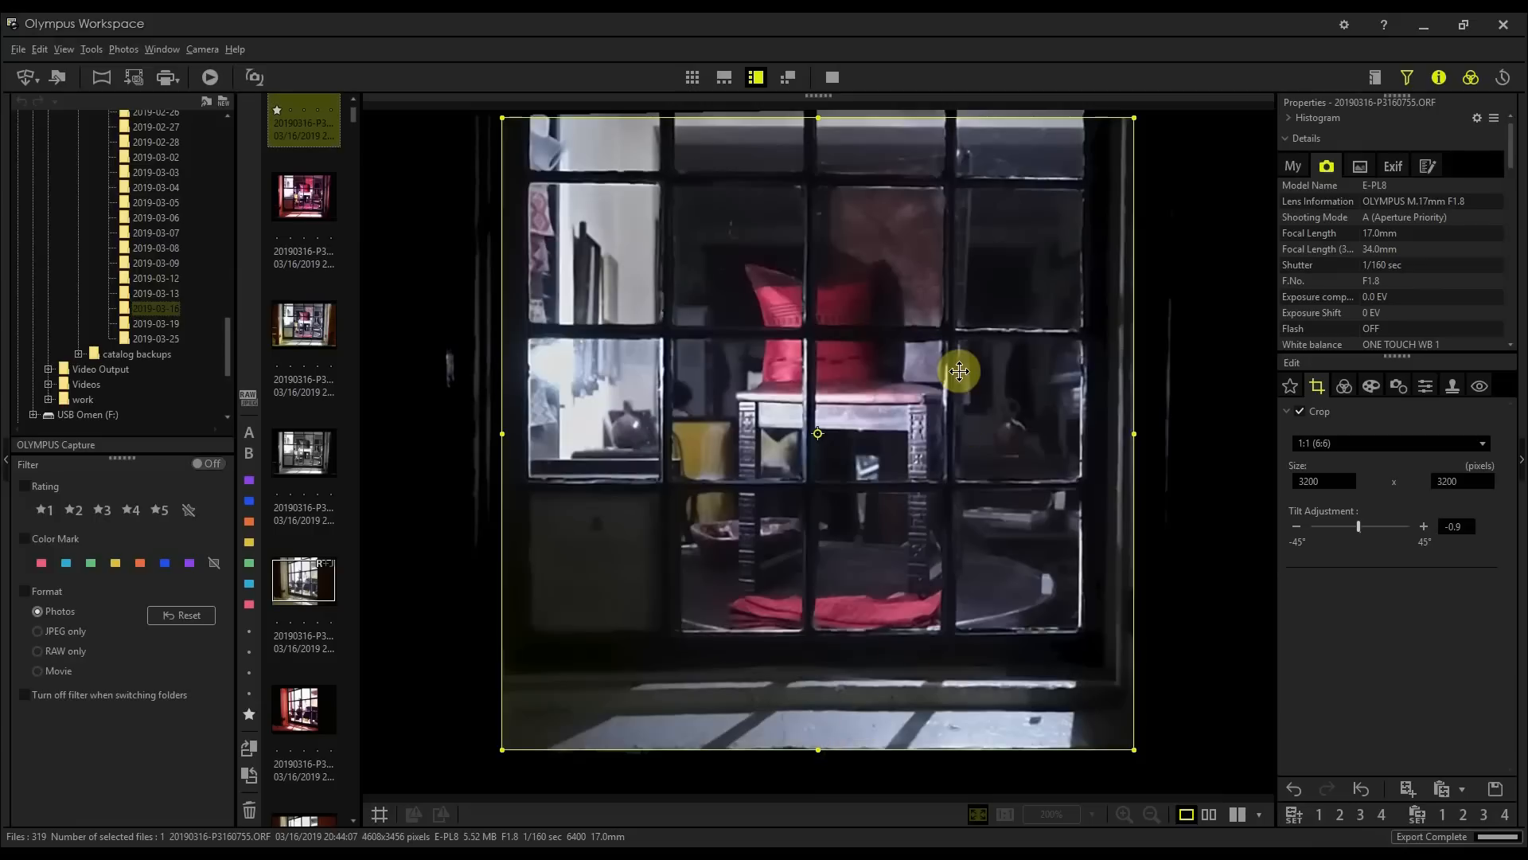
{"action": "left_click_drag", "start_coordinate": [969, 351], "coordinate": [952, 360]}
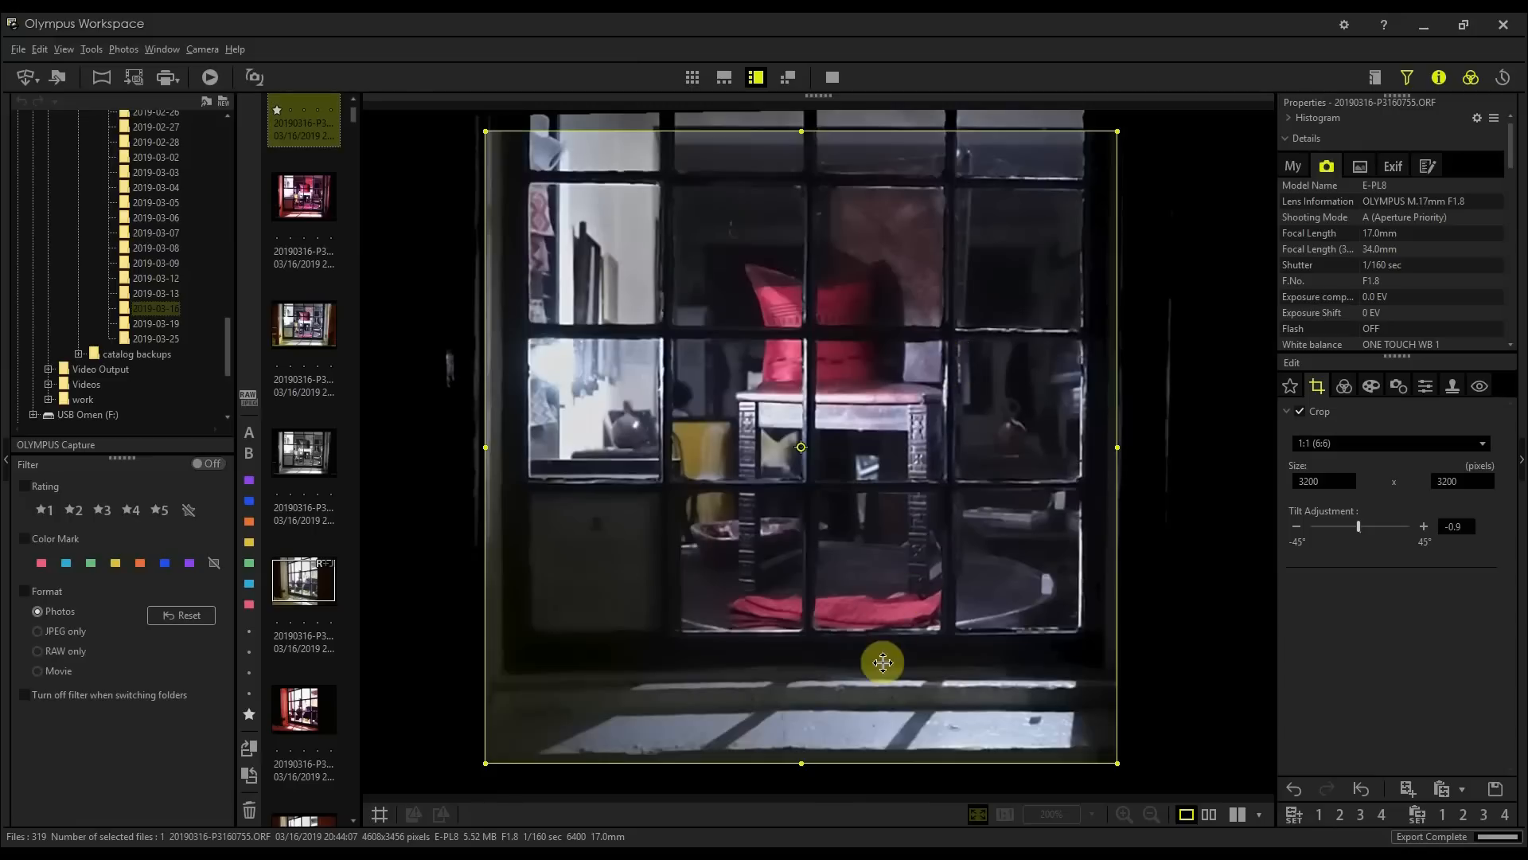
{"action": "left_click_drag", "start_coordinate": [798, 770], "coordinate": [800, 746]}
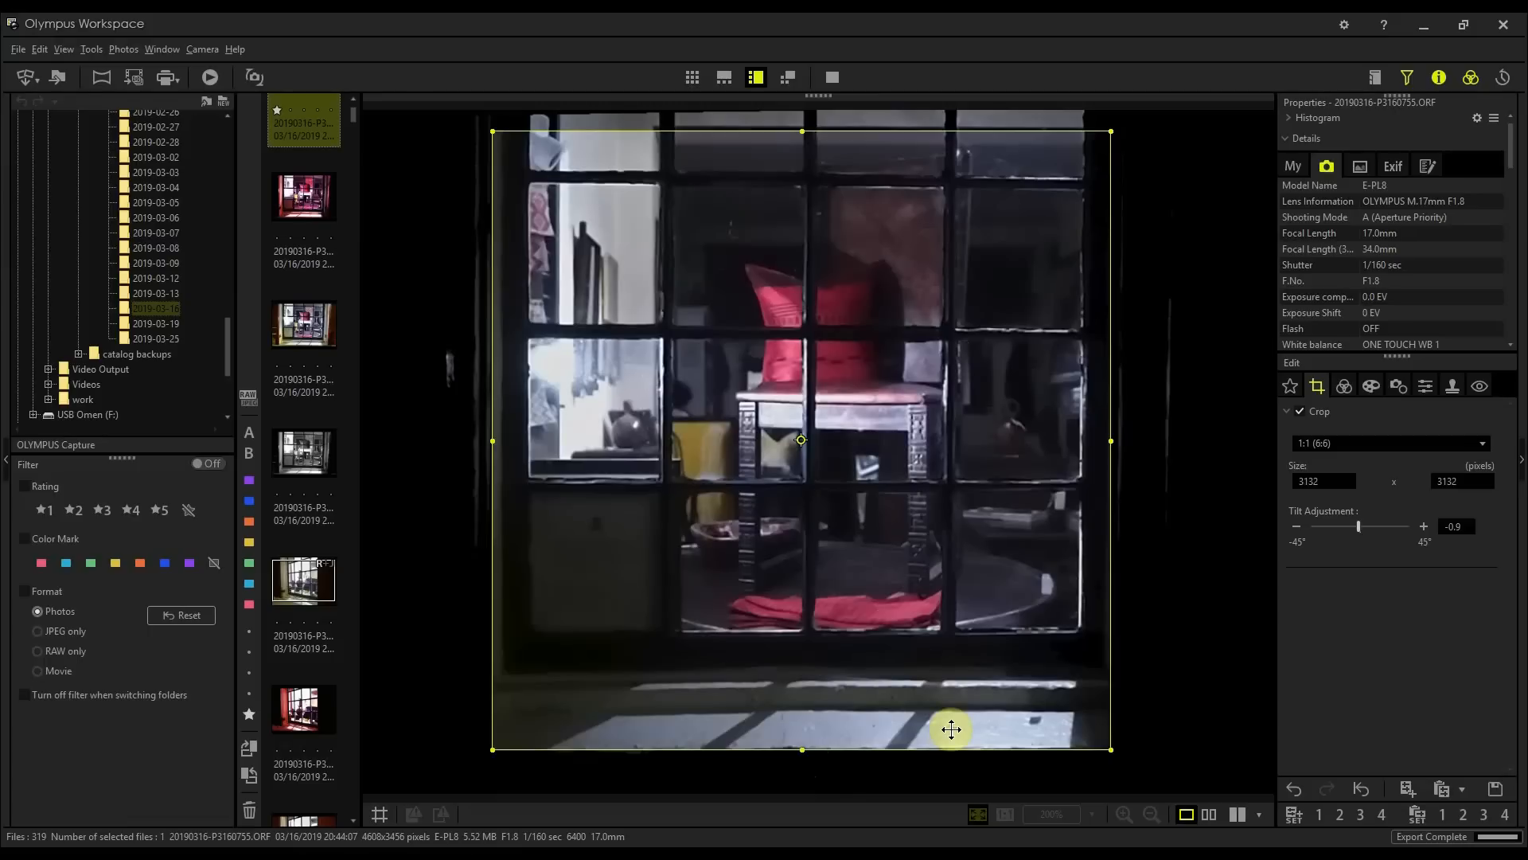
Step: Inspect the edited photo at full magnification and return to the fitted view
{"action": "left_click", "coordinate": [1344, 388]}
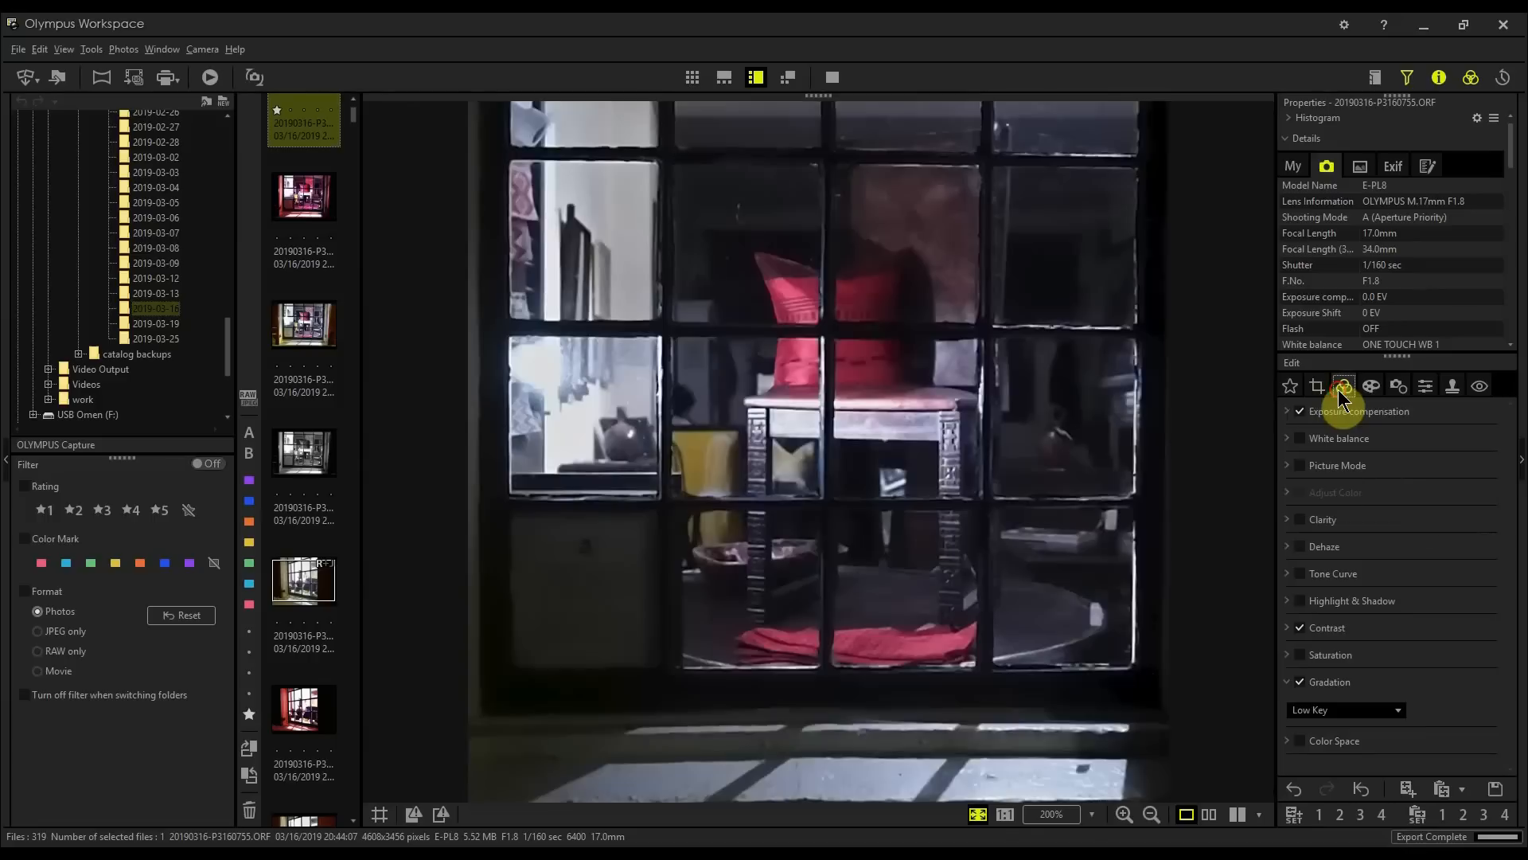
{"action": "left_click", "coordinate": [957, 413]}
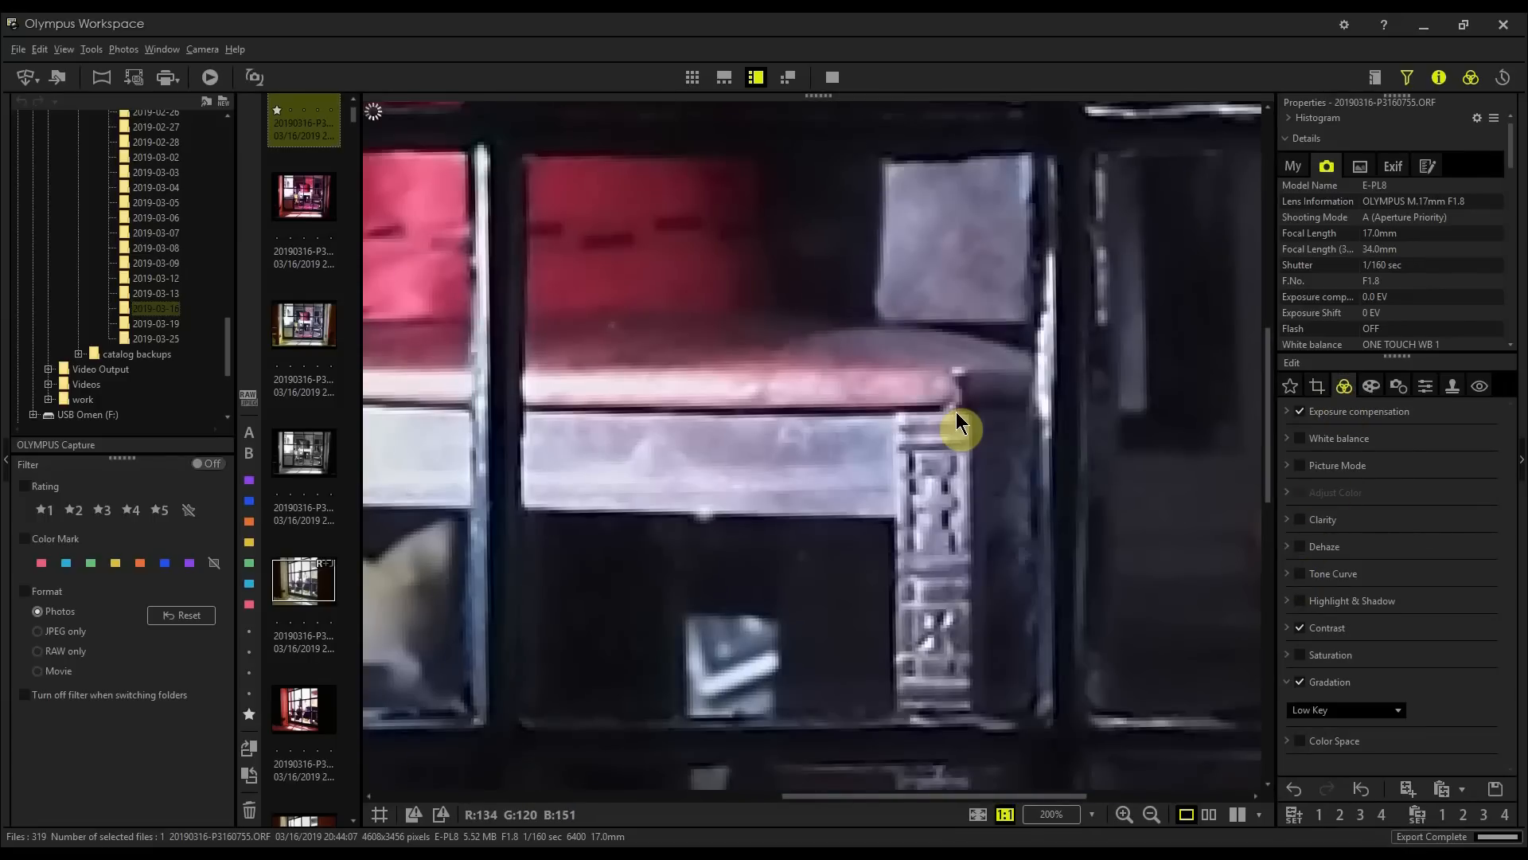
{"action": "left_click", "coordinate": [957, 412]}
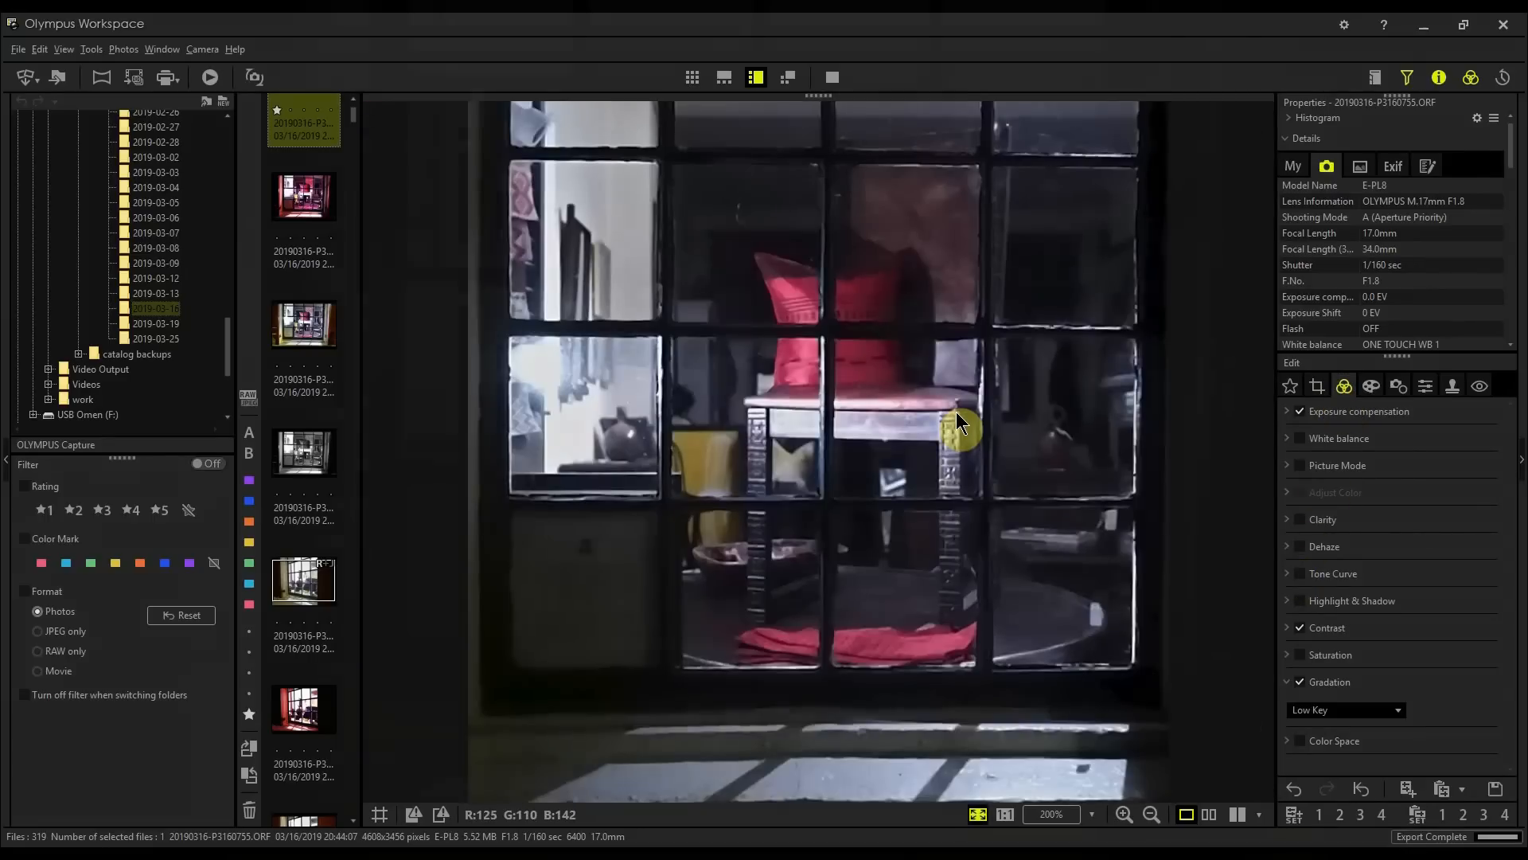